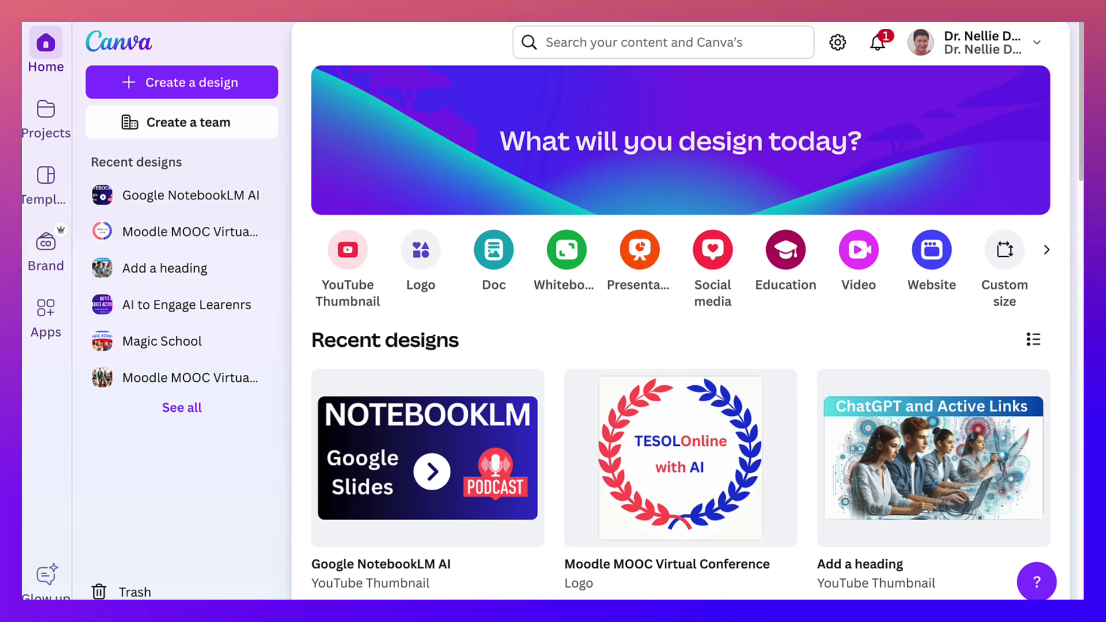
# Step: Open a new browser window and load the Integrating Technology site from its saved shortcut
pyautogui.click(1072, 4)
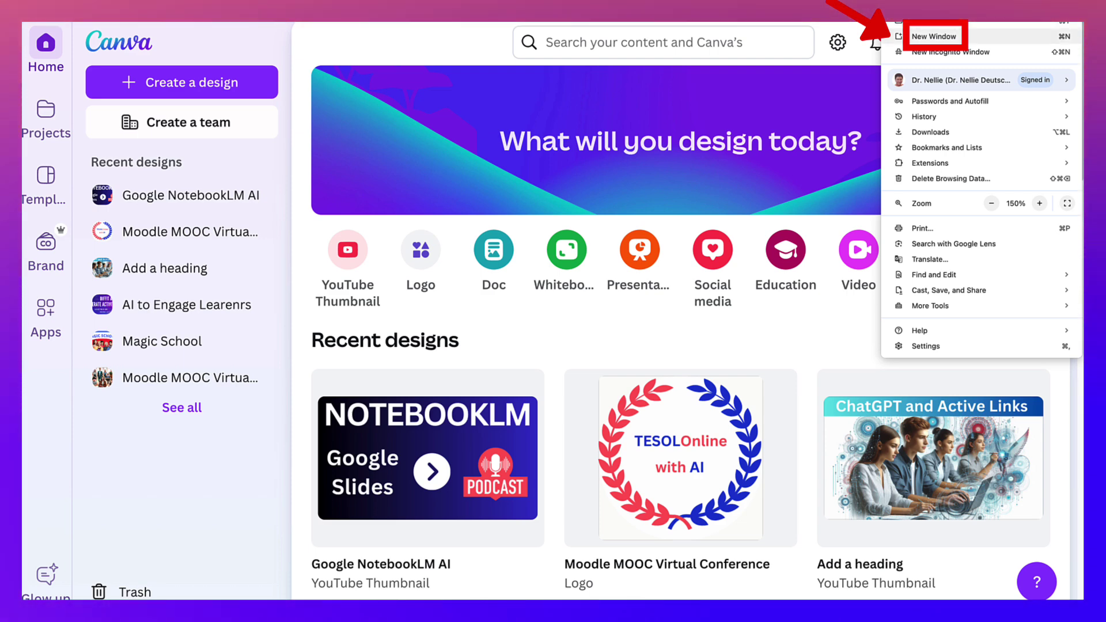
pyautogui.click(934, 37)
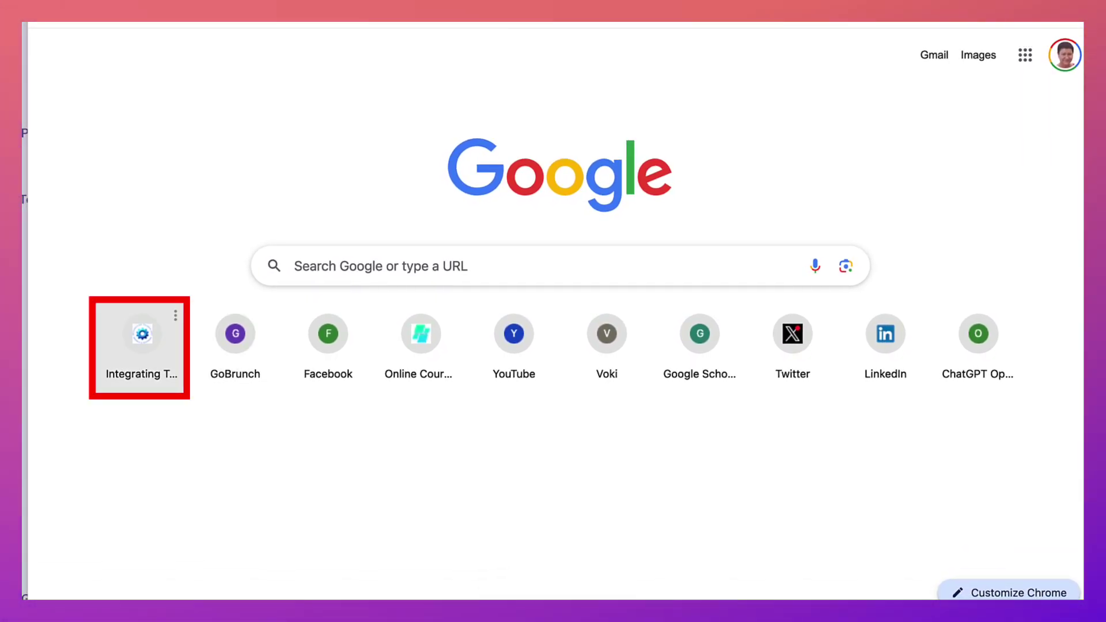
pyautogui.click(143, 334)
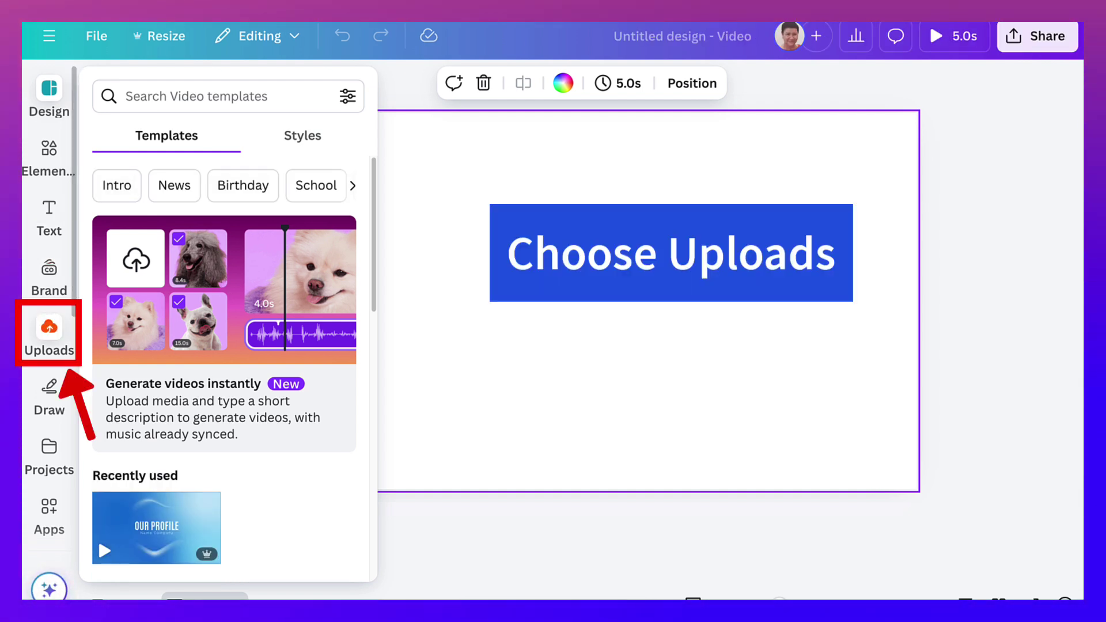
# Step: Open the Record yourself studio from the design's uploads and create another browser window for screen sharing
pyautogui.click(49, 335)
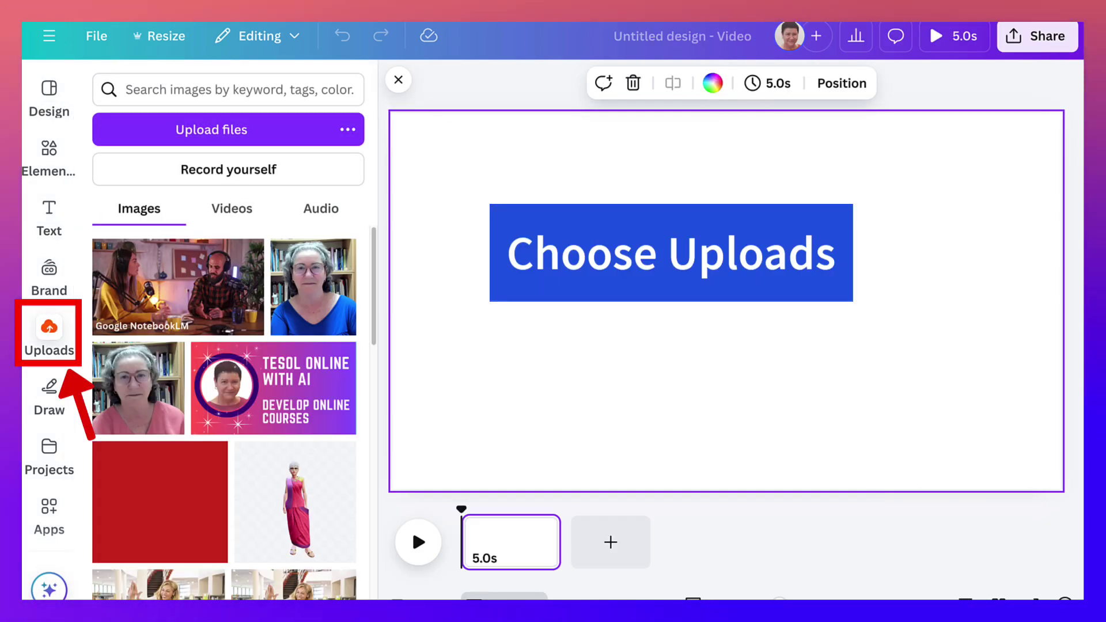
pyautogui.click(228, 170)
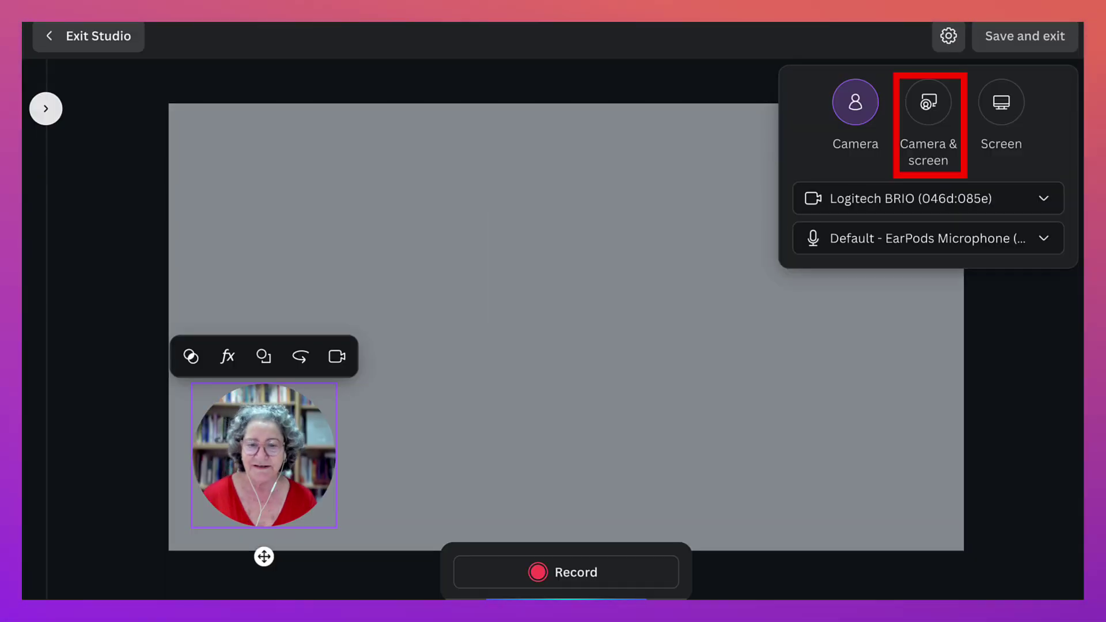
pyautogui.click(929, 102)
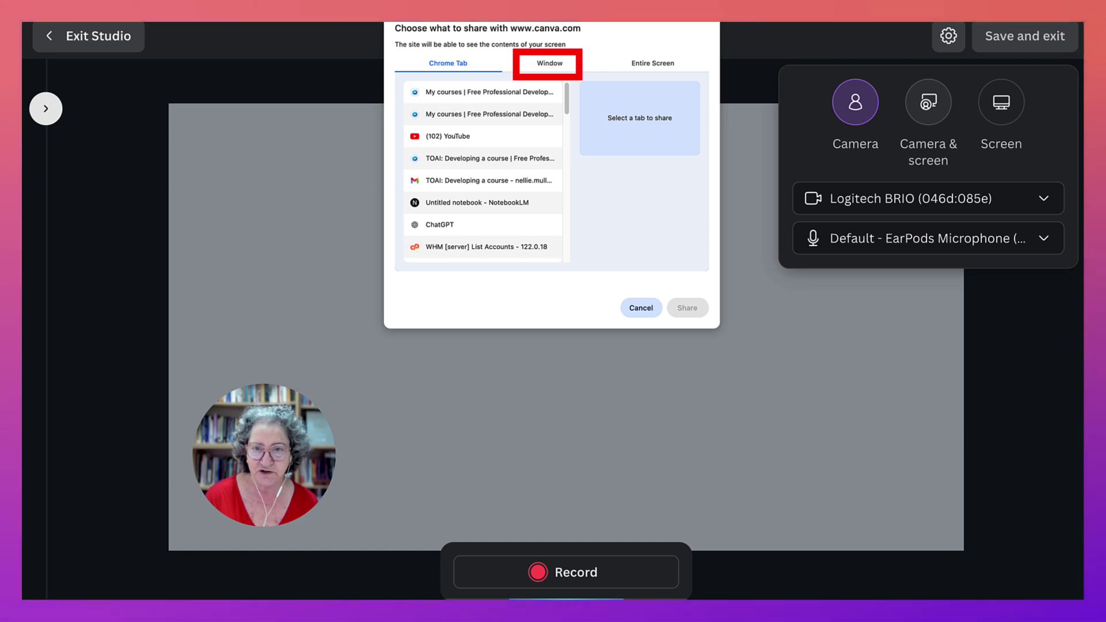
pyautogui.click(549, 64)
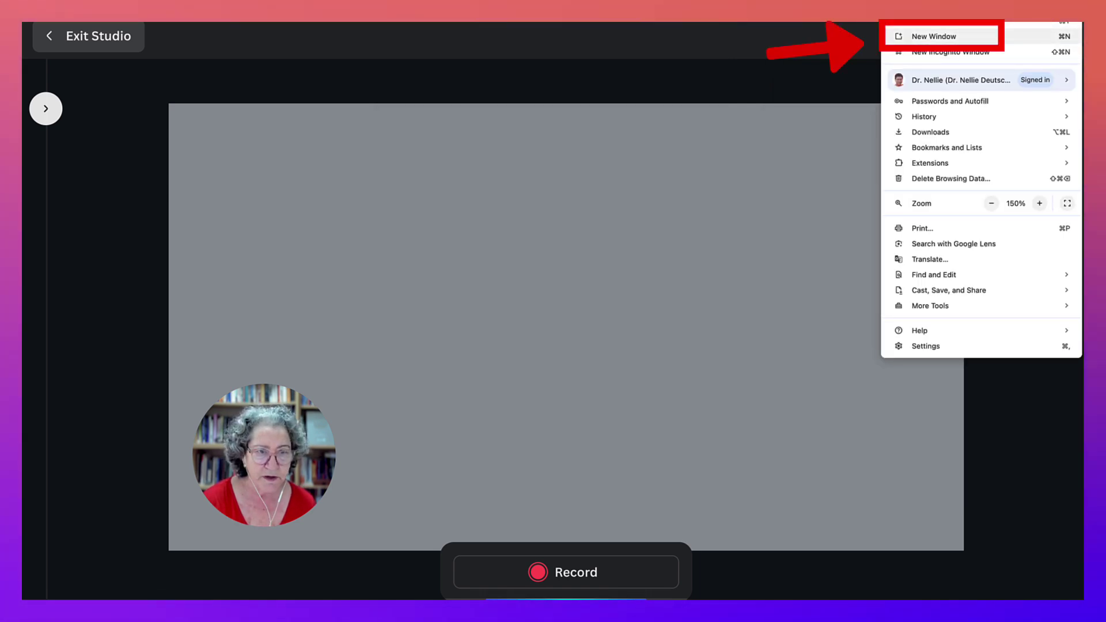
pyautogui.click(934, 36)
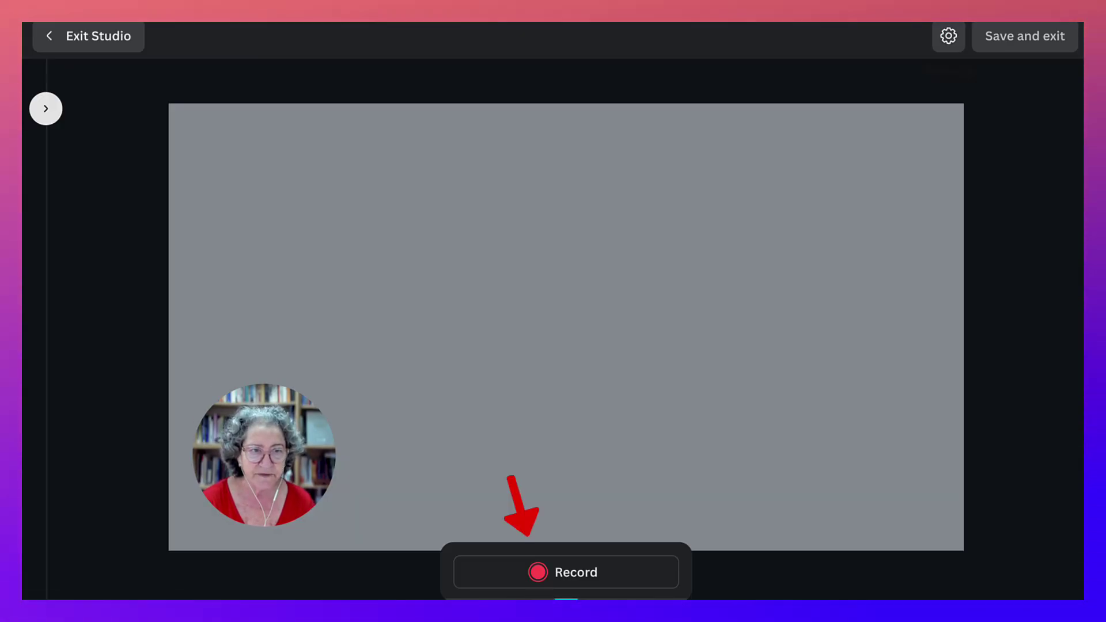
# Step: Set the recording source to Camera & screen and share the My courses browser window
pyautogui.click(949, 36)
pyautogui.click(928, 102)
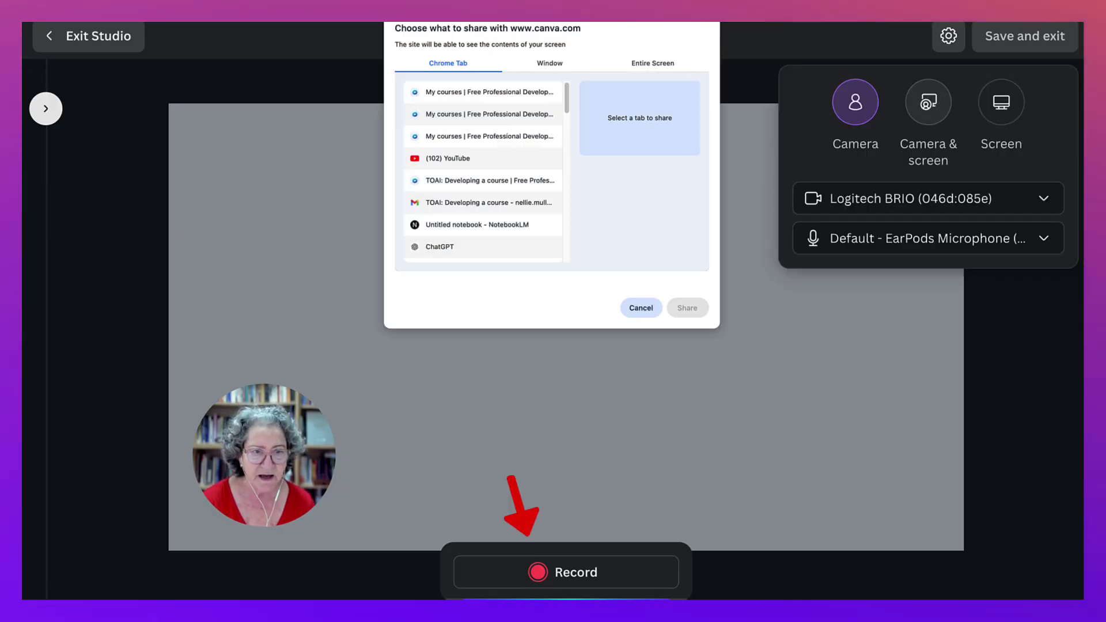
pyautogui.click(549, 63)
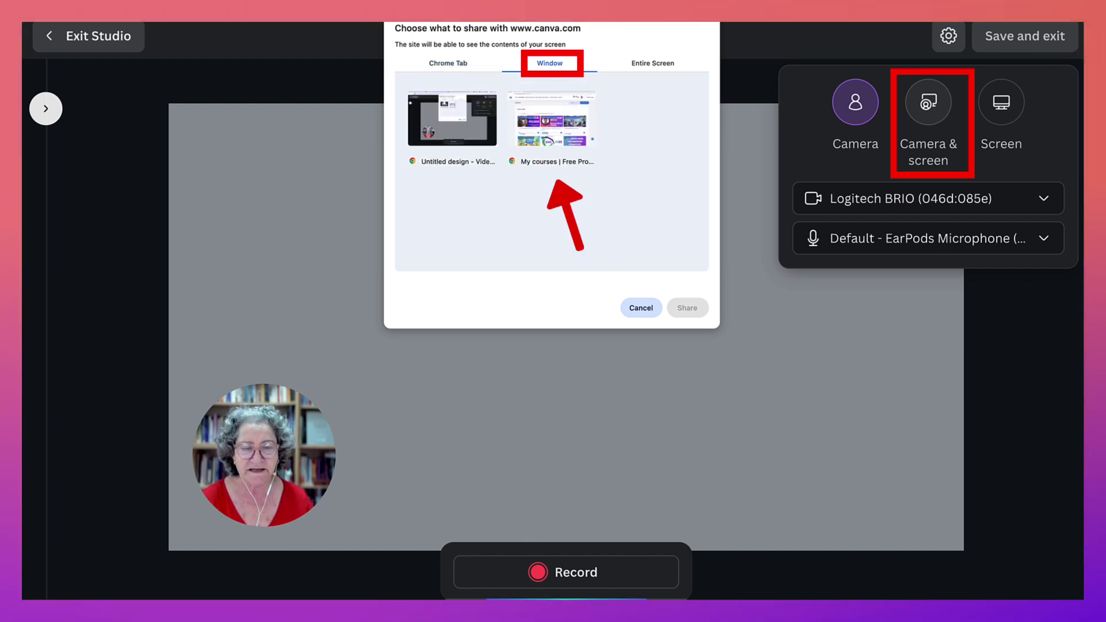
pyautogui.click(551, 126)
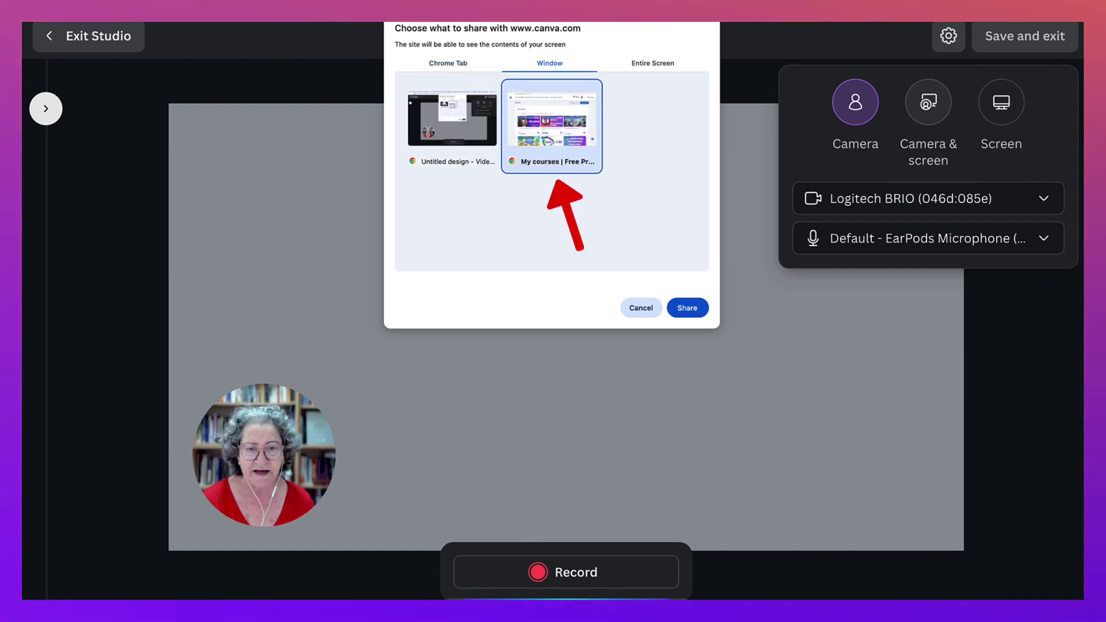
pyautogui.click(688, 308)
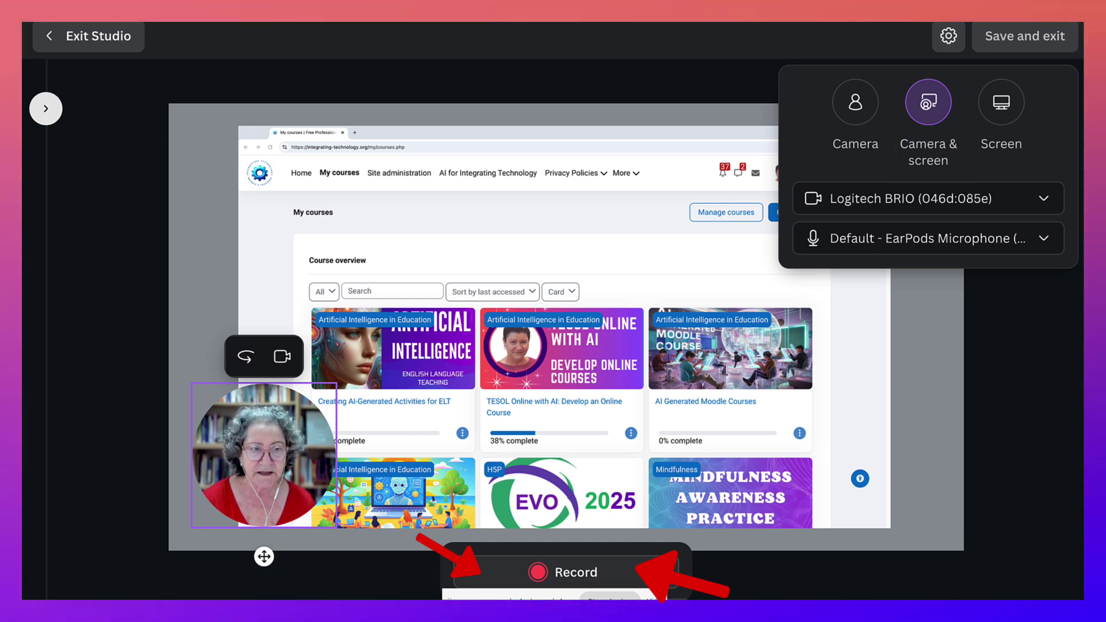
# Step: Record a walkthrough of the "TESOL Online with AI: Develop an Online Course" page and save the recording into the design
pyautogui.click(566, 572)
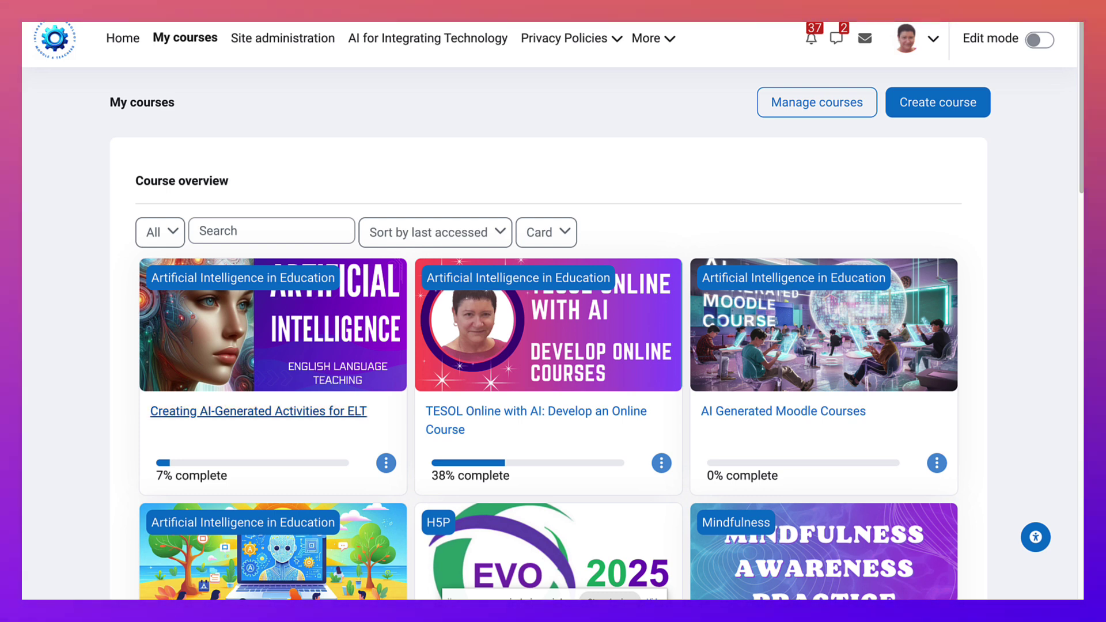
pyautogui.click(535, 413)
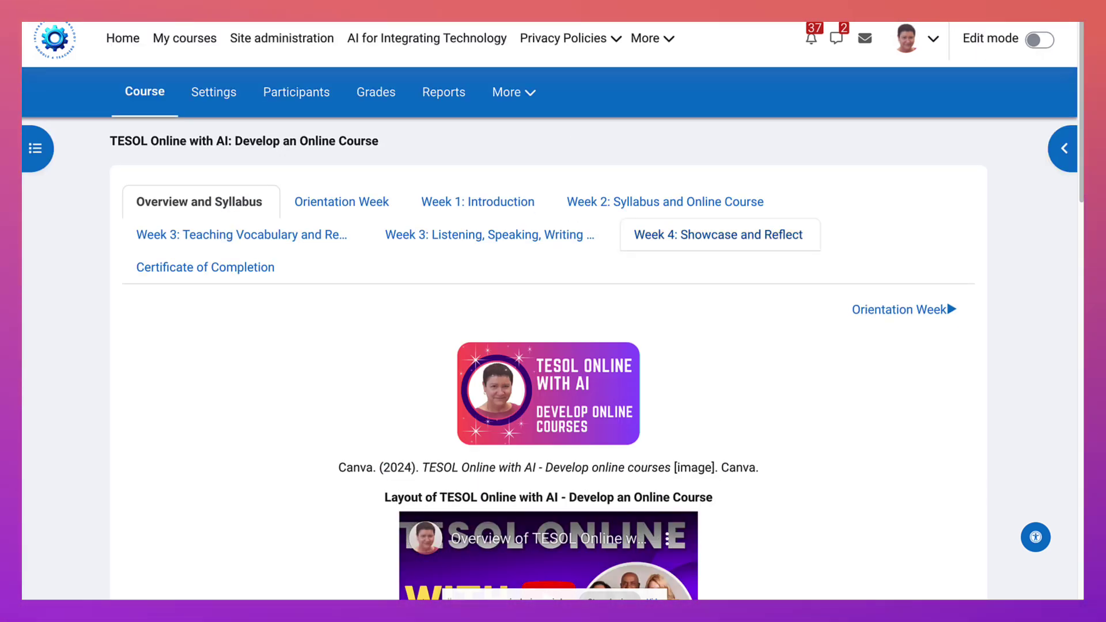
pyautogui.scroll(-2, 718, 235)
pyautogui.scroll(-3, 547, 357)
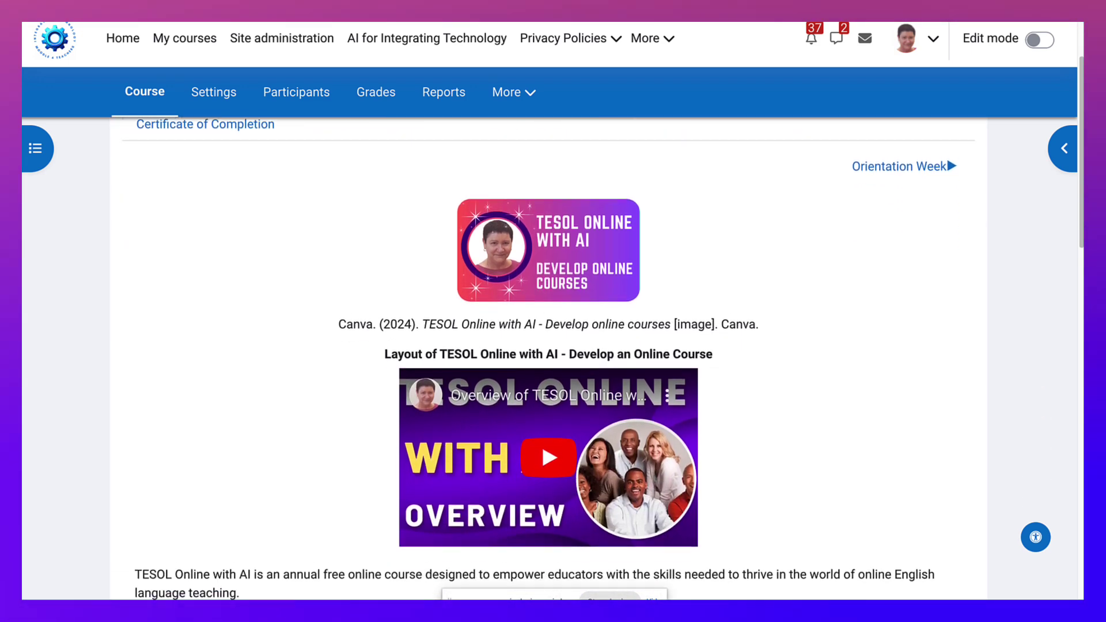
pyautogui.scroll(-1, 548, 357)
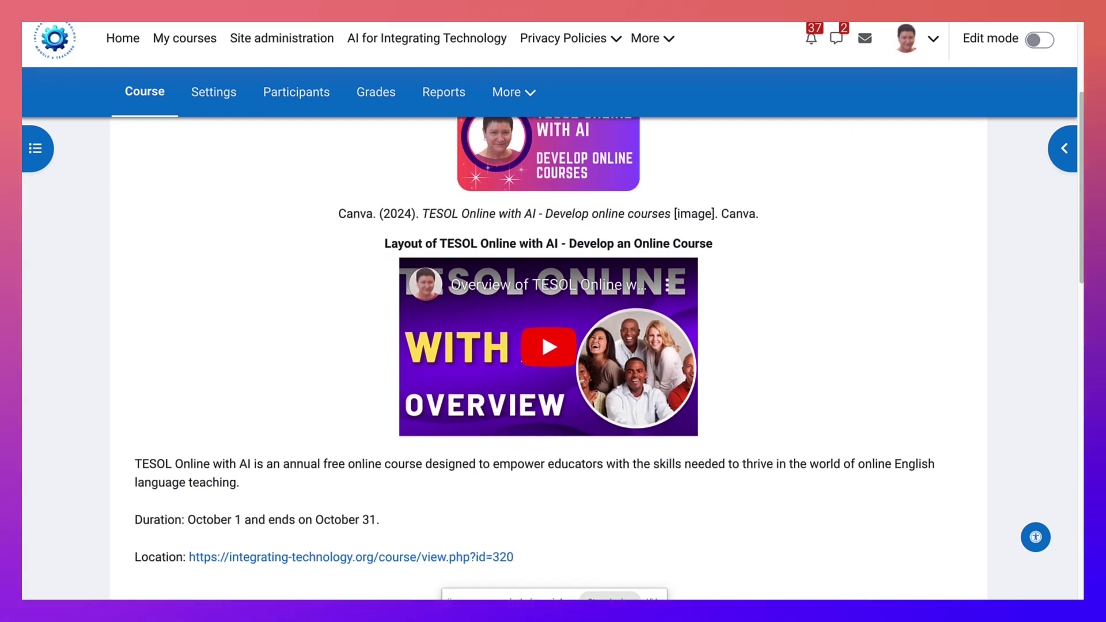
pyautogui.scroll(5, 547, 357)
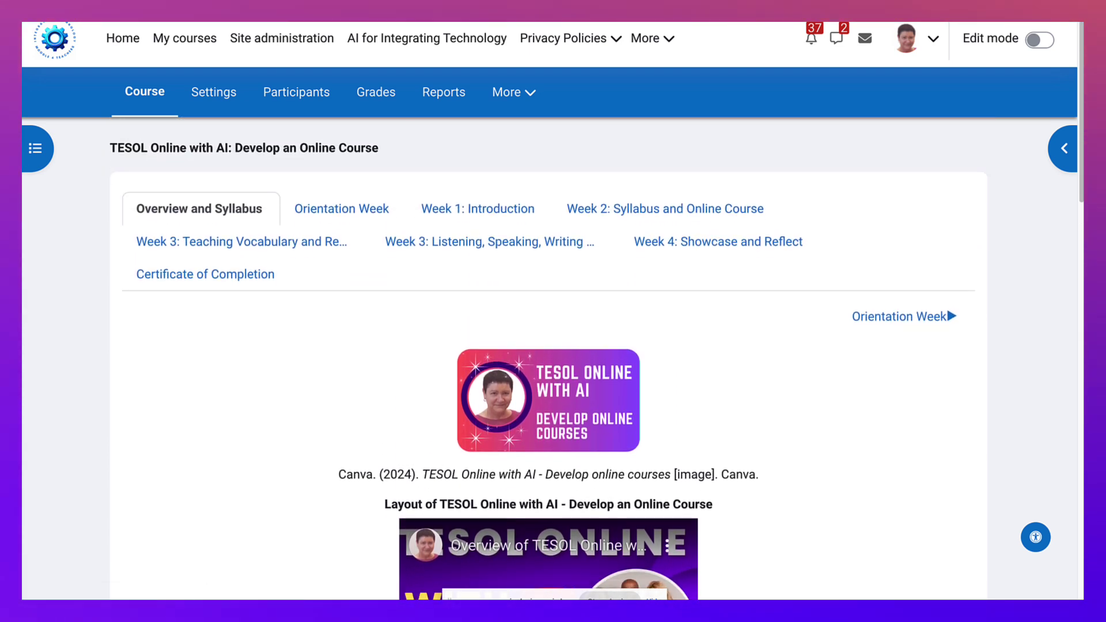
pyautogui.scroll(-1, 548, 369)
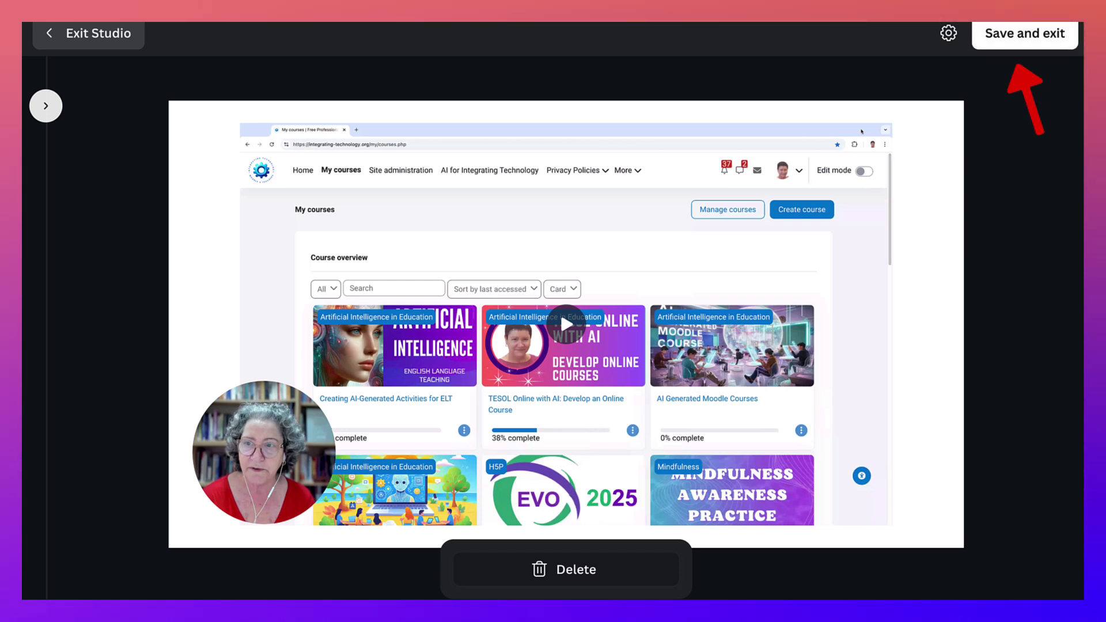
pyautogui.click(1025, 33)
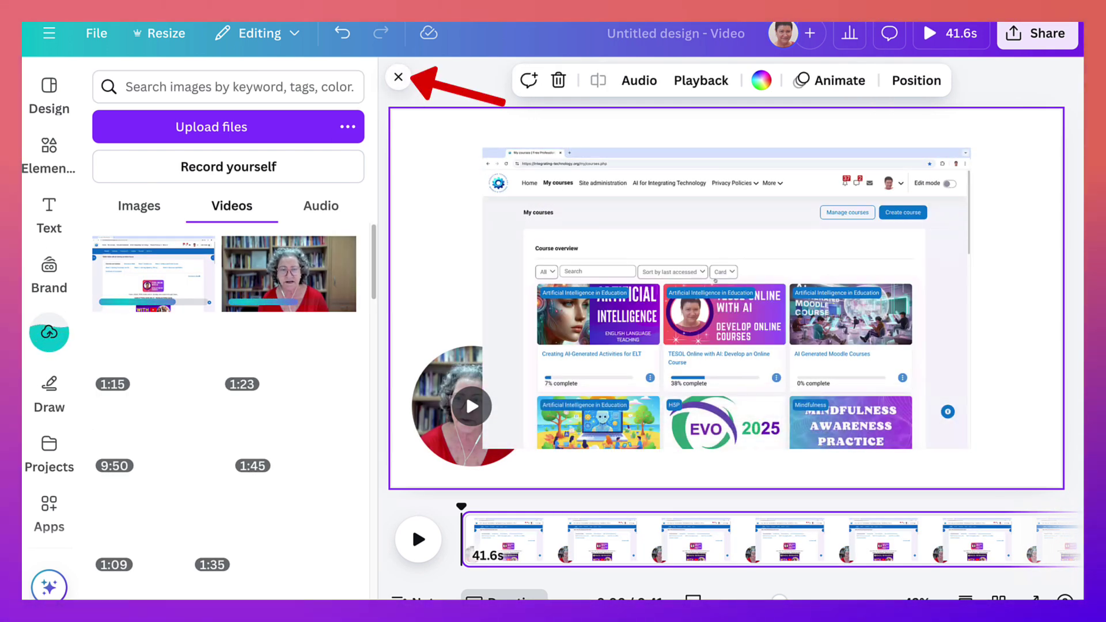
pyautogui.click(398, 76)
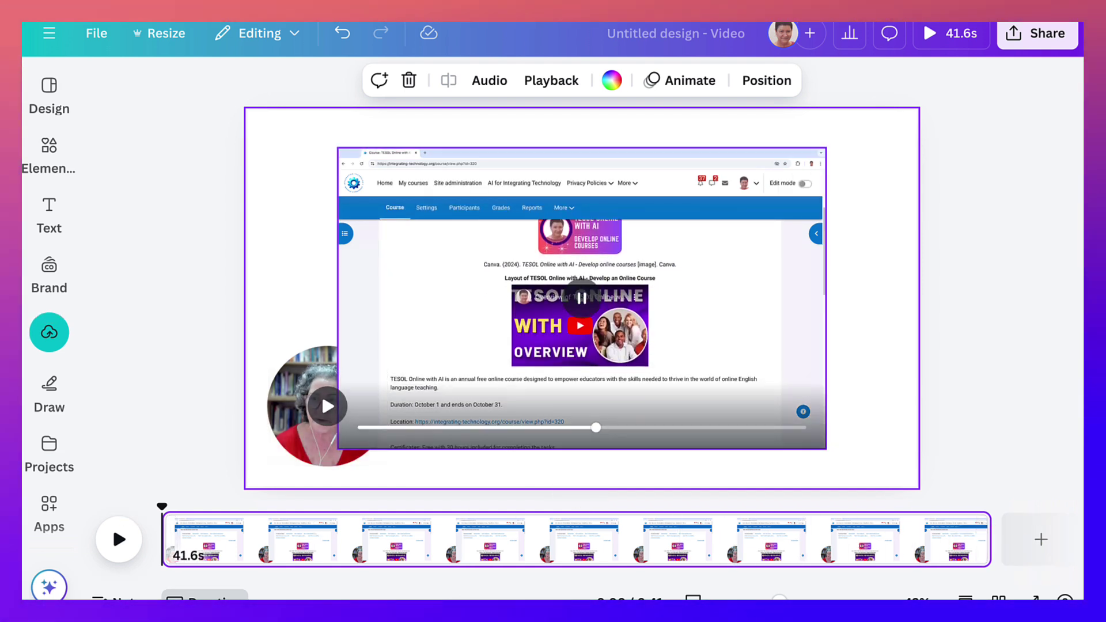
# Step: Shift the screen recording slightly right on the page and enlarge it from its upper-right and lower-left corners
pyautogui.moveTo(582, 299)
pyautogui.mouseDown()
pyautogui.moveTo(635, 299)
pyautogui.moveTo(598, 299)
pyautogui.mouseUp()
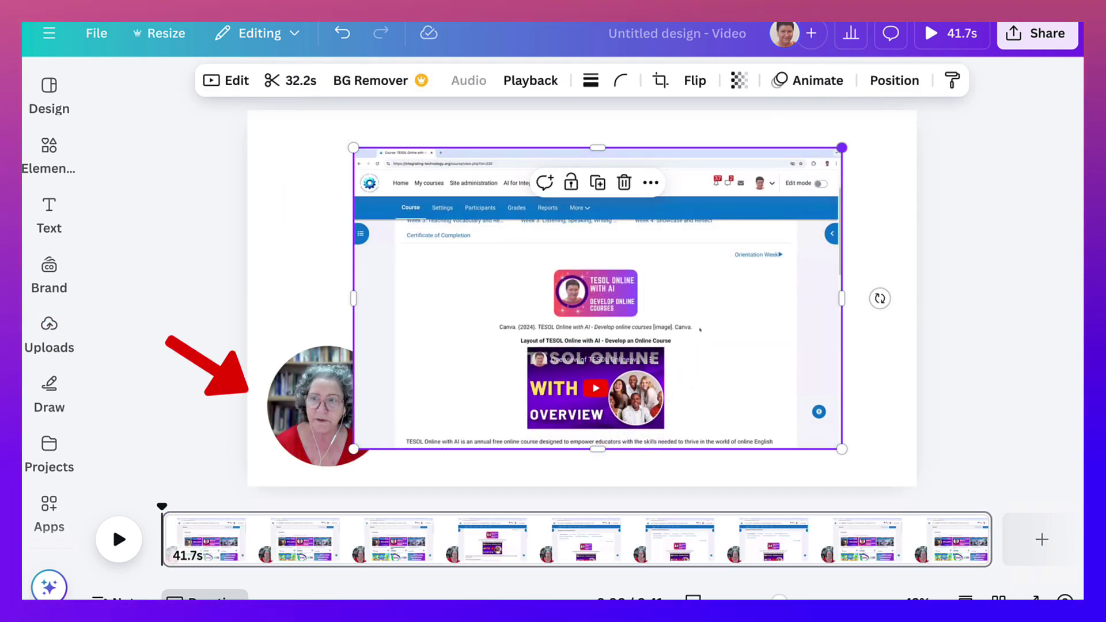
pyautogui.moveTo(842, 147); pyautogui.dragTo(889, 119)
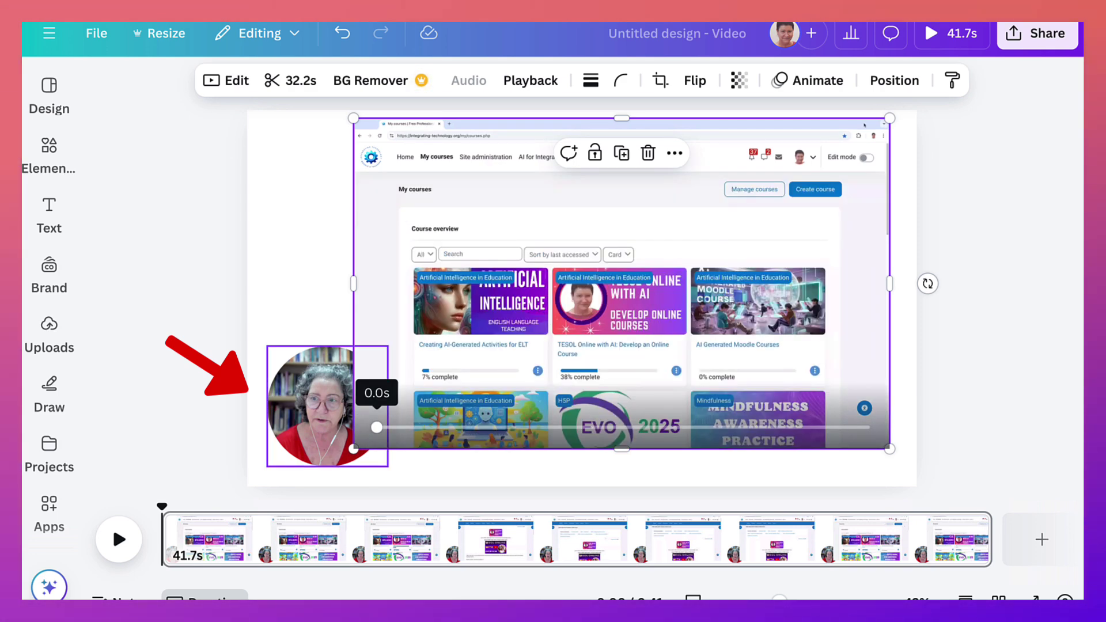
pyautogui.moveTo(354, 449); pyautogui.dragTo(284, 491)
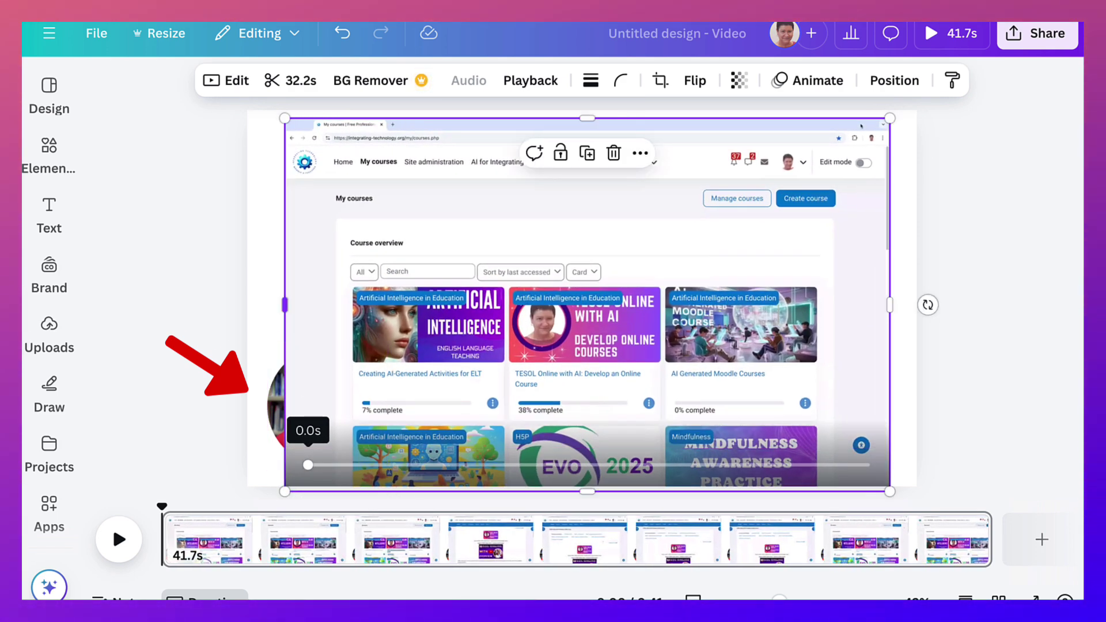
# Step: Bring the circular webcam video in front of the screen recording
pyautogui.click(277, 407)
pyautogui.rightClick(277, 407)
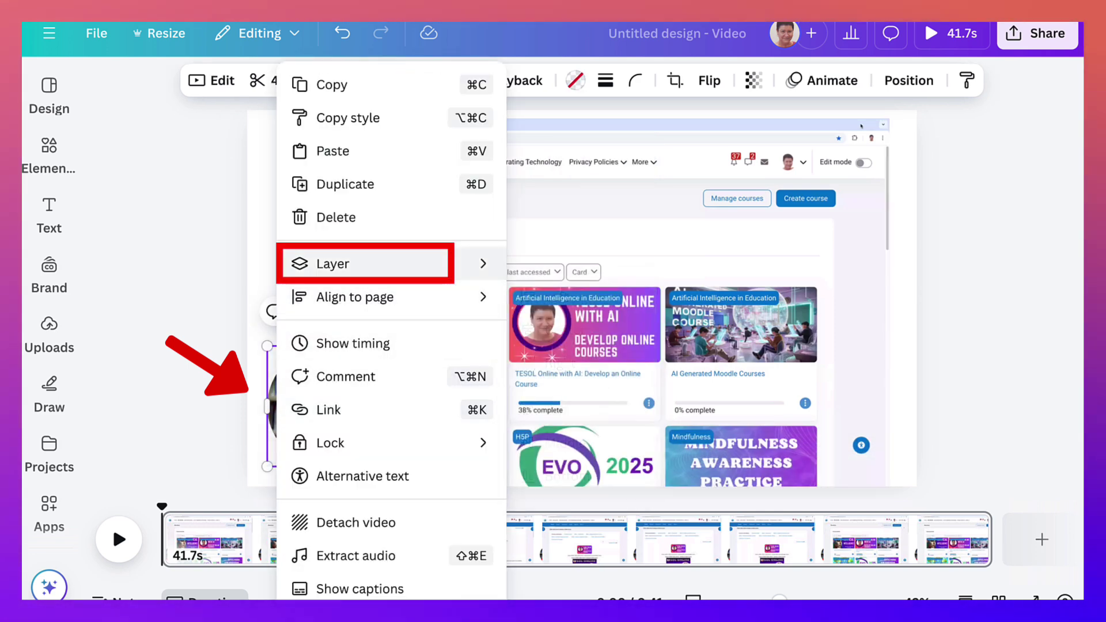
pyautogui.moveTo(366, 263)
pyautogui.click(586, 262)
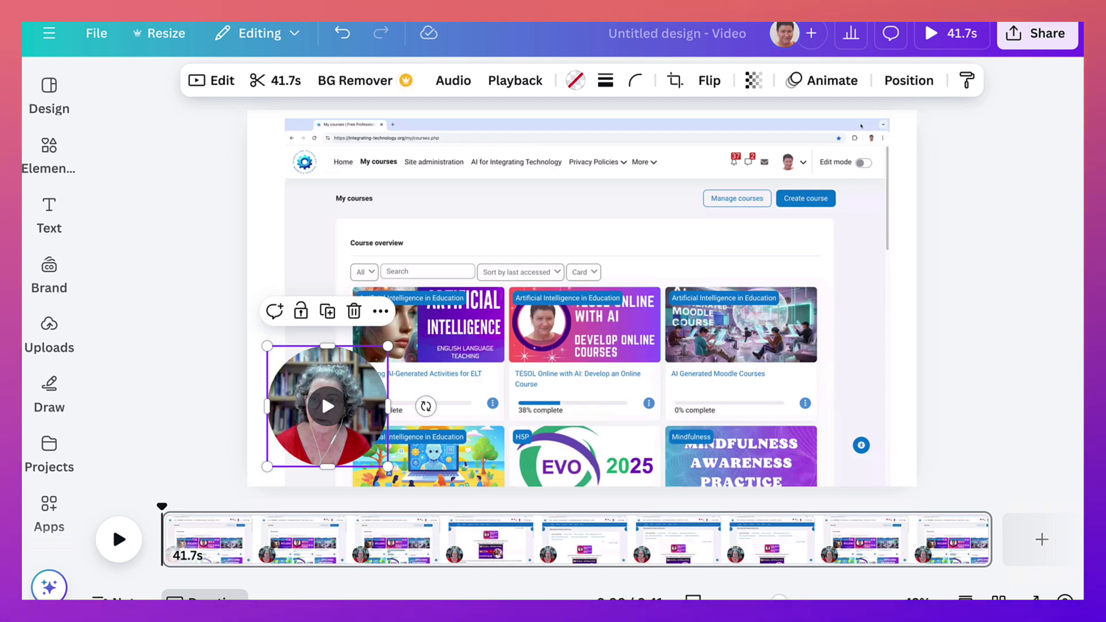
# Step: Stretch the screen recording until it fills the whole page behind the webcam circle
pyautogui.click(266, 259)
pyautogui.click(587, 305)
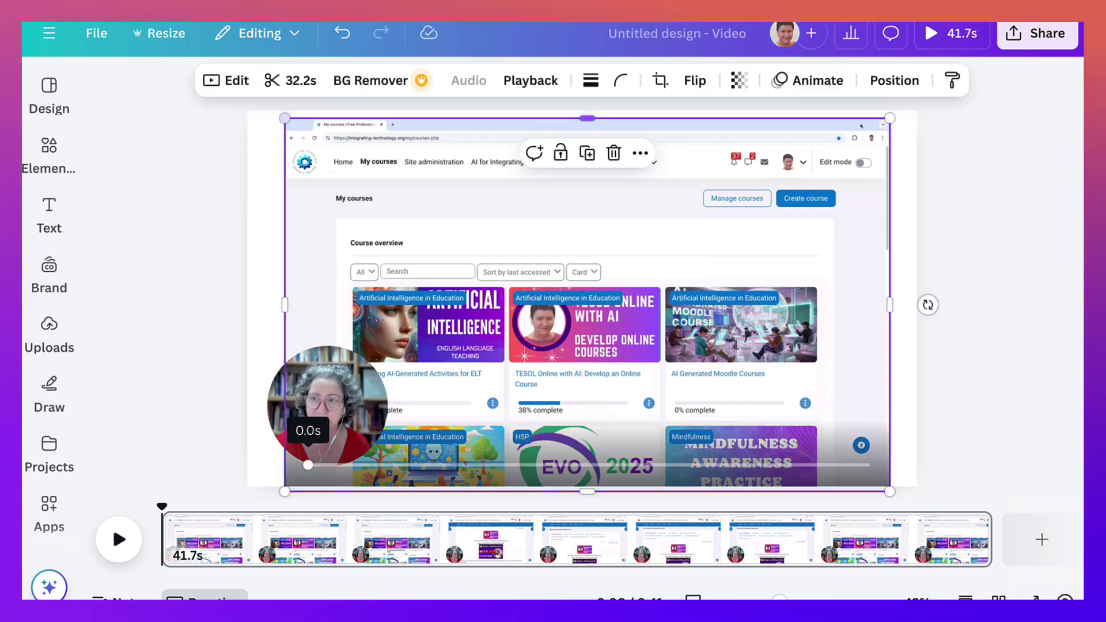
pyautogui.moveTo(284, 119); pyautogui.dragTo(271, 110)
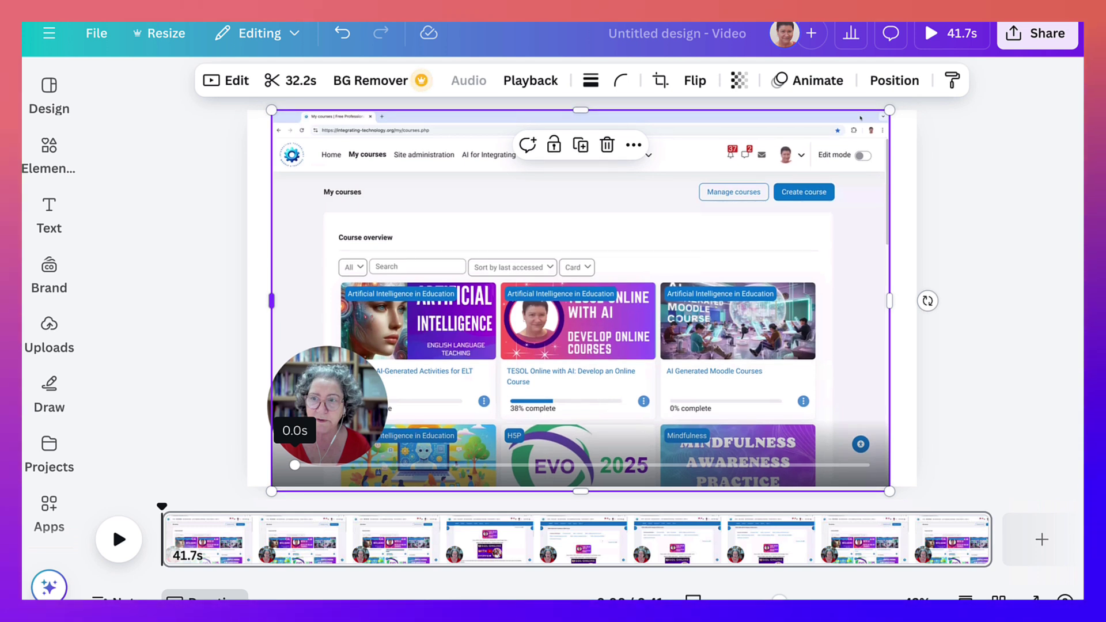
pyautogui.moveTo(271, 300); pyautogui.dragTo(247, 300)
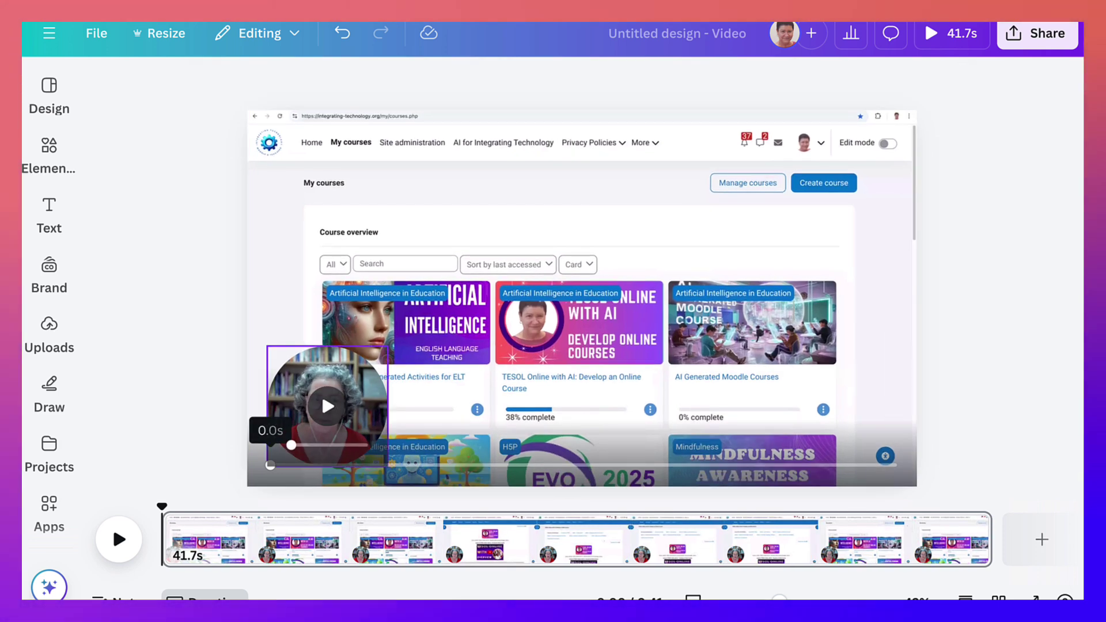
# Step: Move the webcam circle to the top centre of the page and preview part of the video
pyautogui.moveTo(321, 391); pyautogui.dragTo(532, 155)
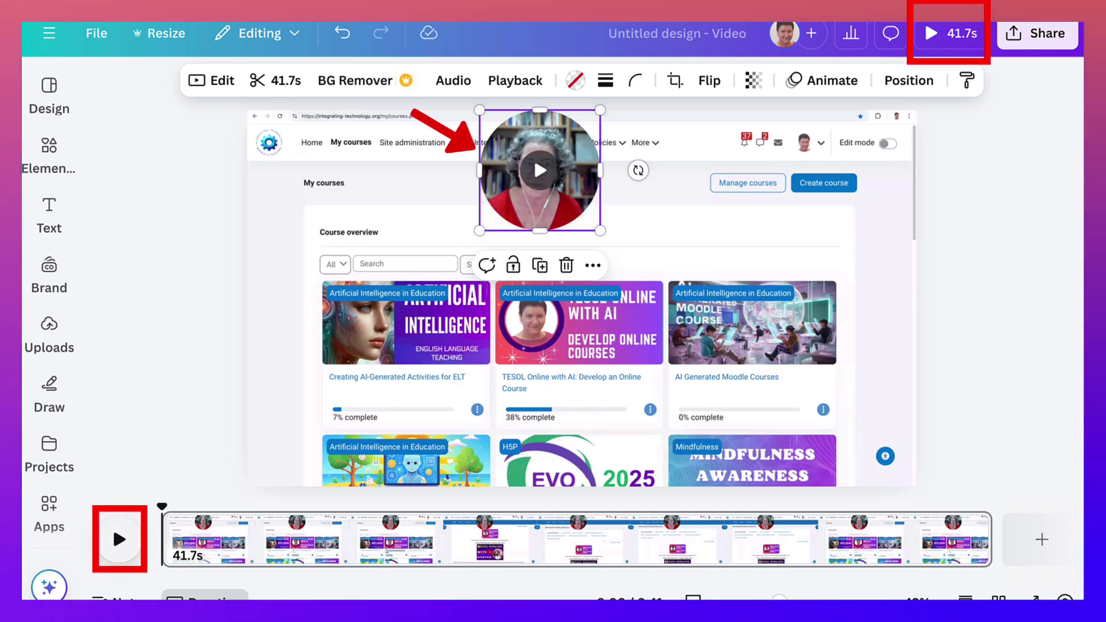
pyautogui.press('space')
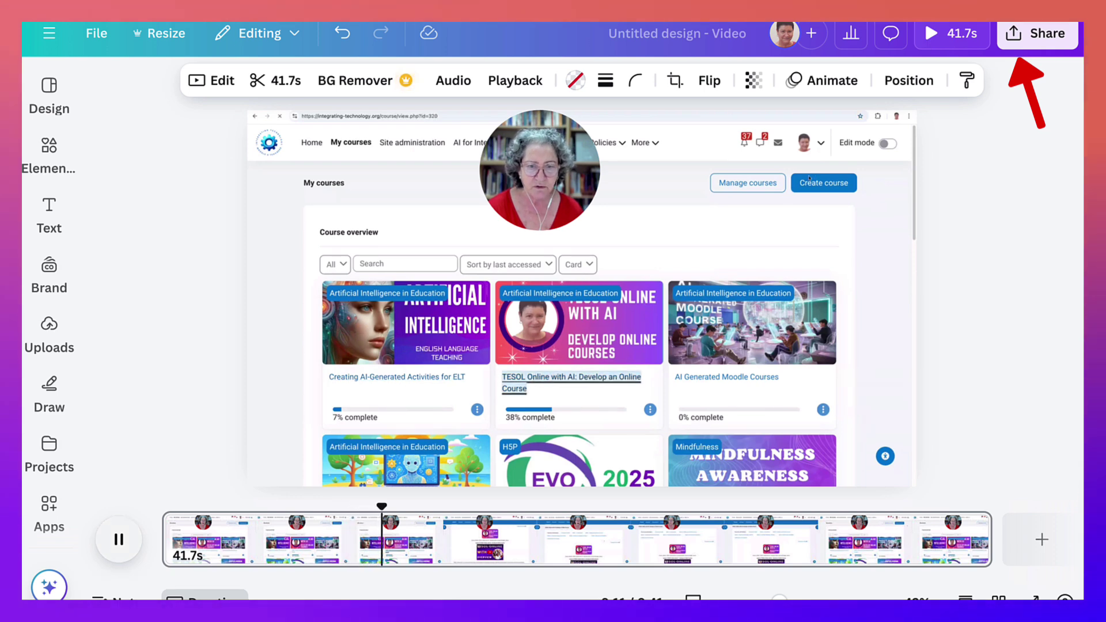
pyautogui.press('space')
pyautogui.click(49, 515)
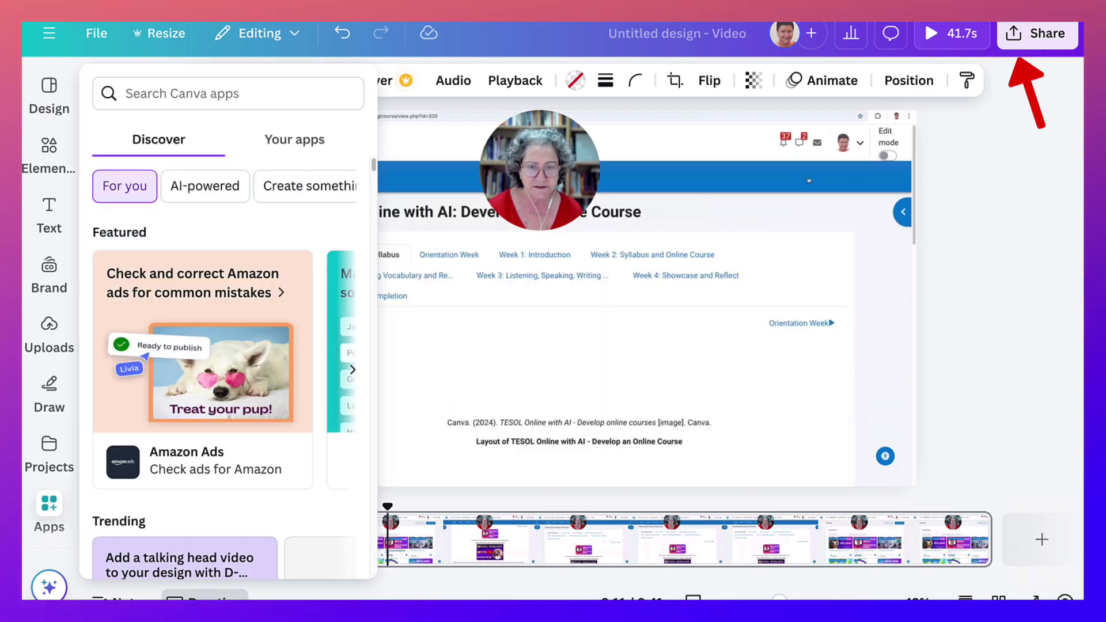
pyautogui.click(49, 516)
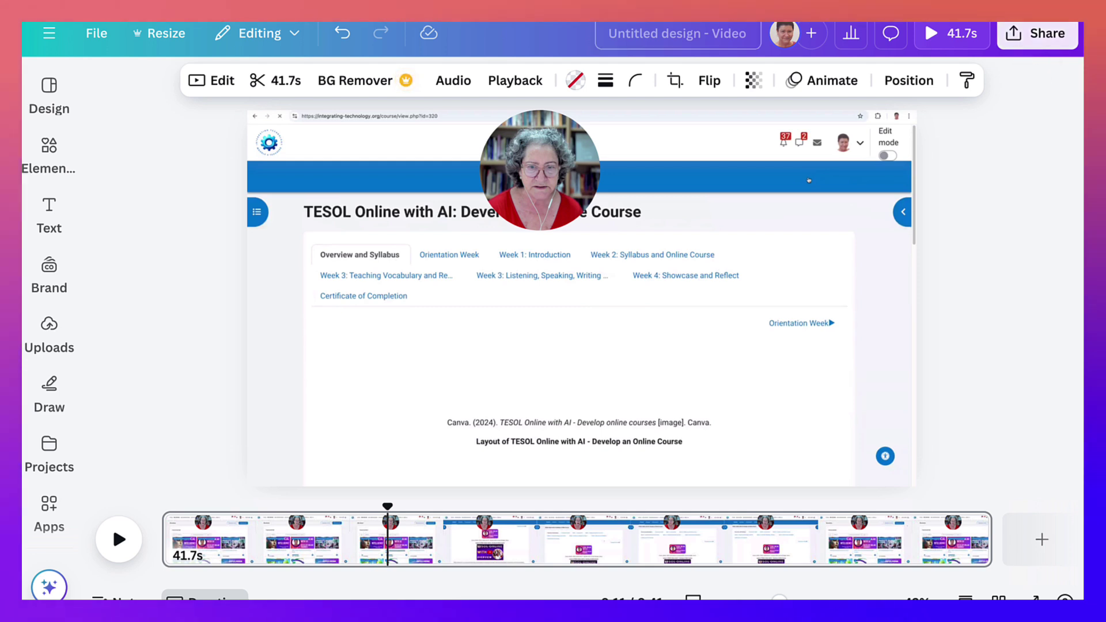
# Step: Name the untitled video design "Canva Demo Screen sharing in a New Window"
pyautogui.click(677, 33)
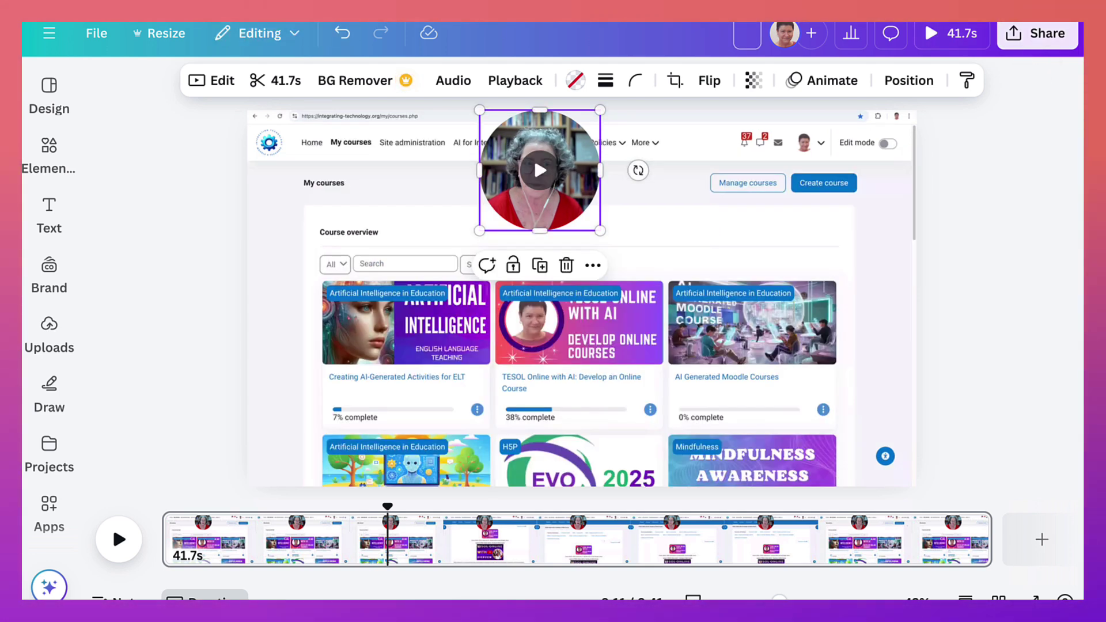
pyautogui.write('Canva')
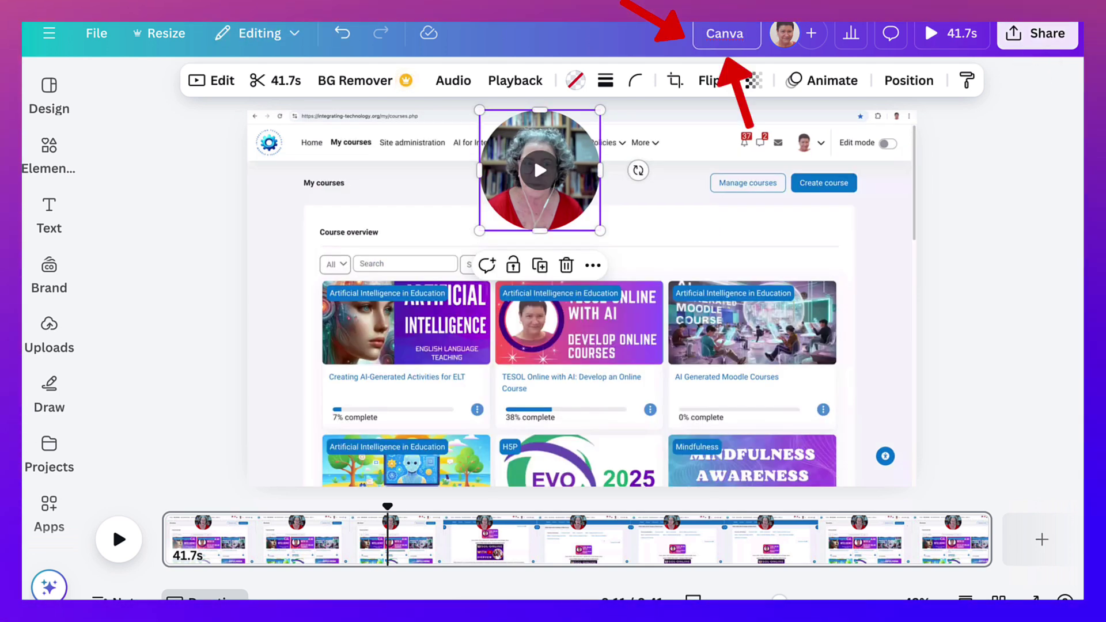
pyautogui.write(' Demo Sx')
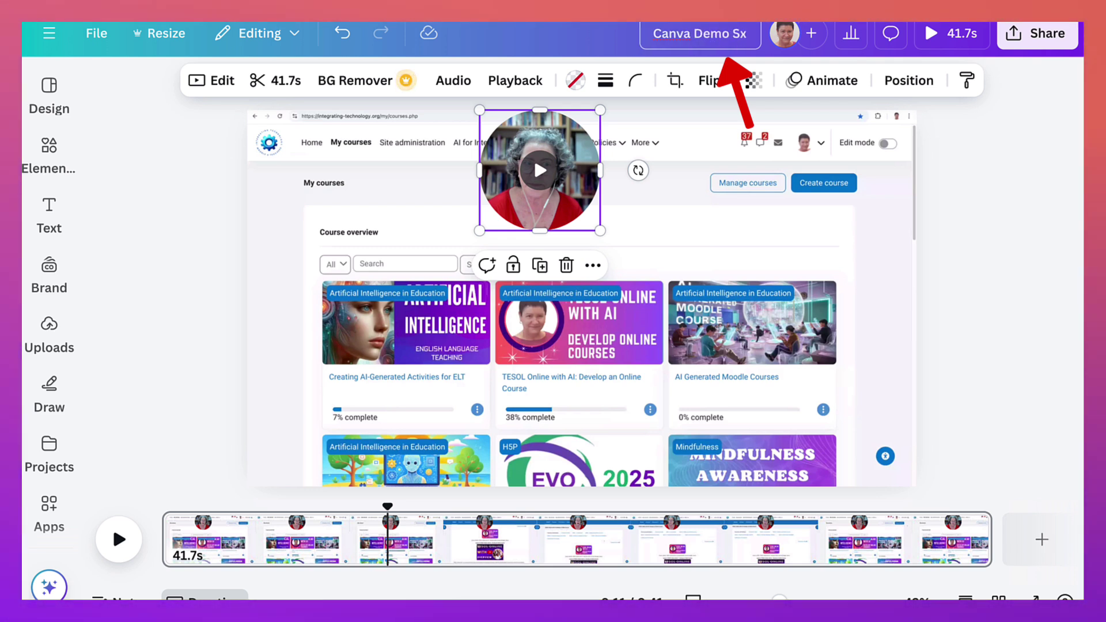
pyautogui.press('BackSpace')
pyautogui.write('creensharing in a')
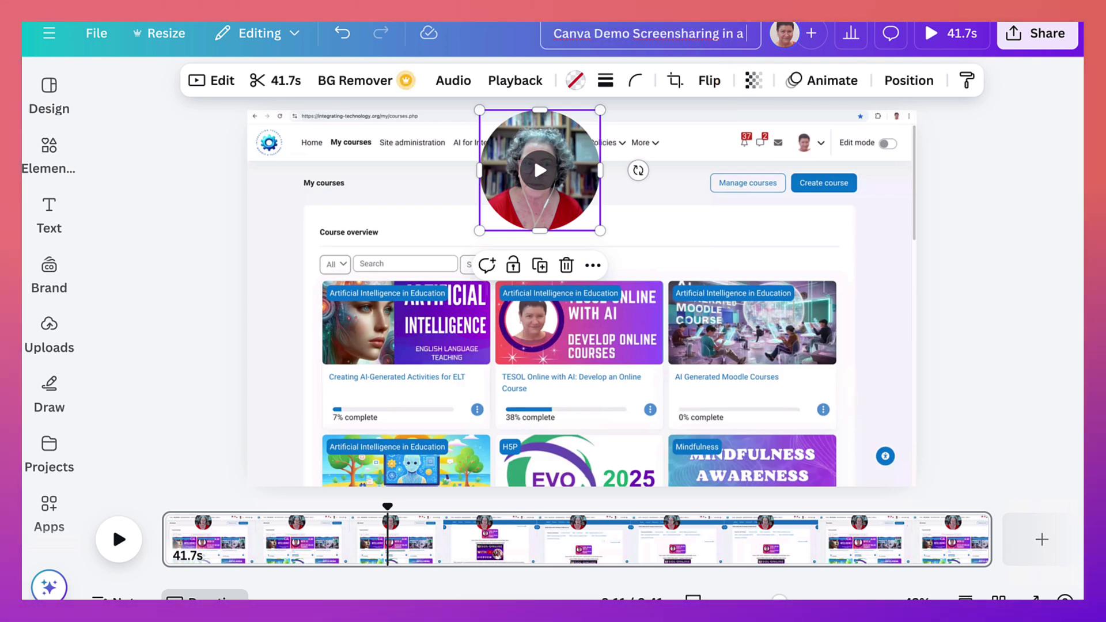
pyautogui.write(' New Wind')
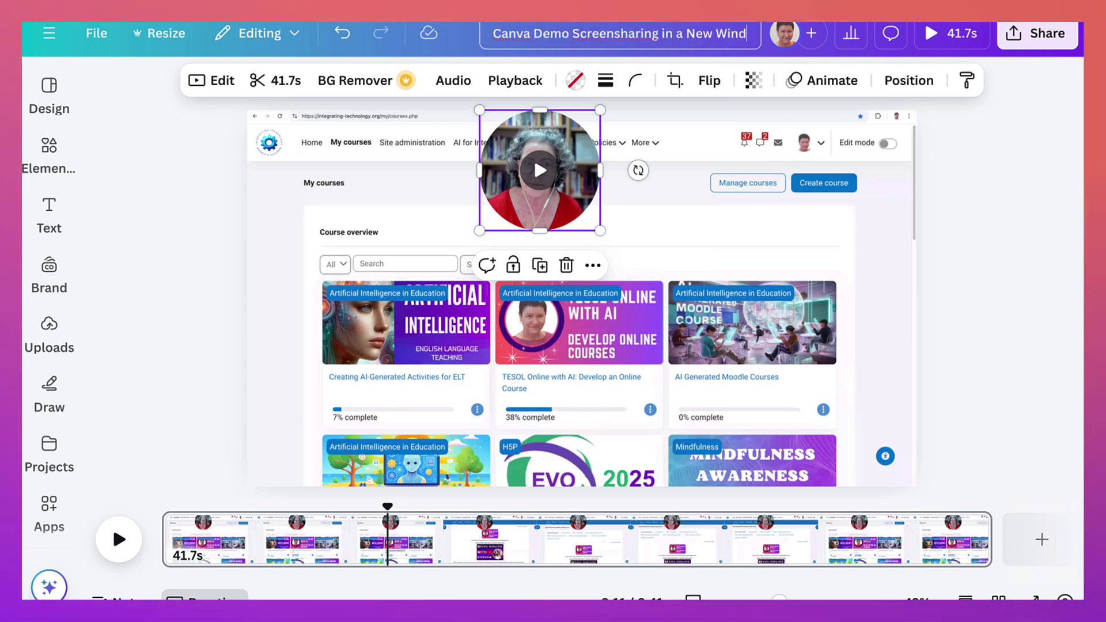
pyautogui.write('ow')
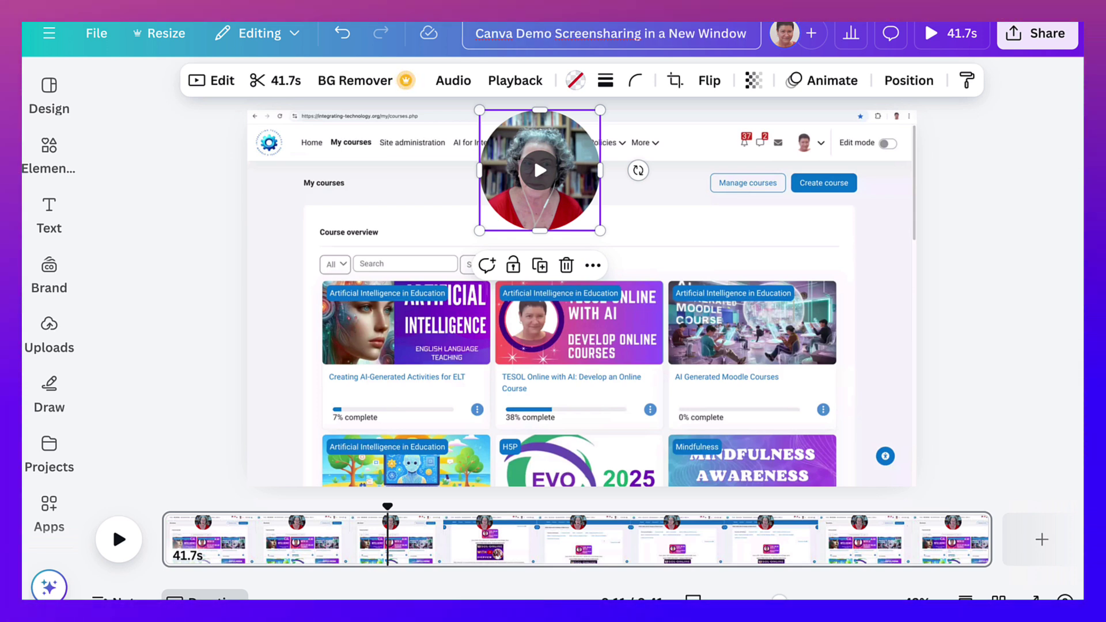
pyautogui.click(597, 33)
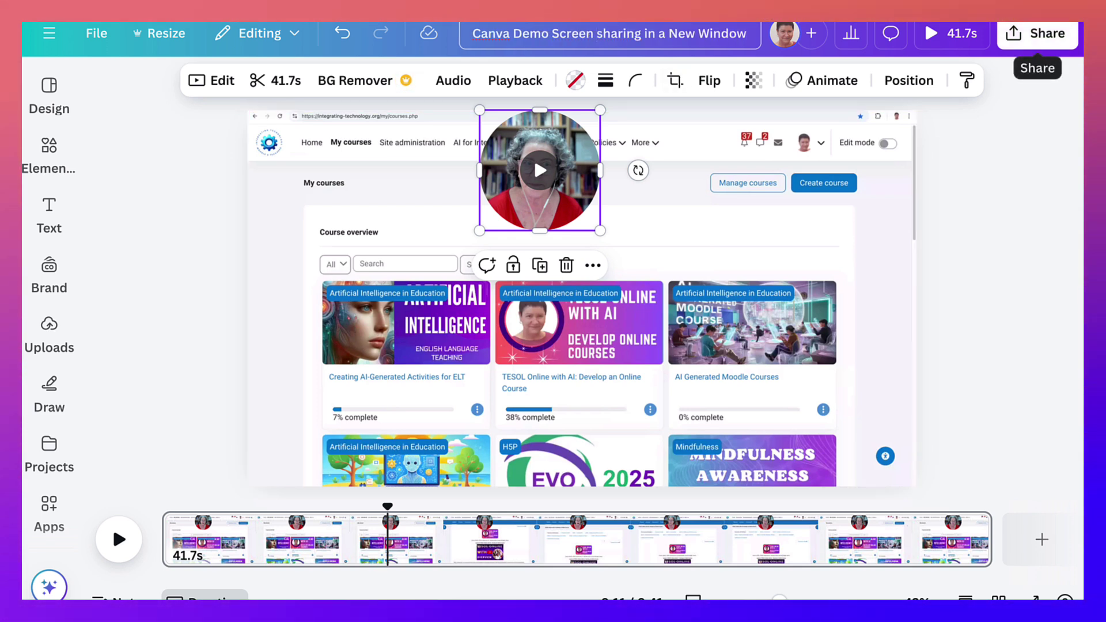
# Step: Download the design as an MP4 video at 1080p (HD) quality
pyautogui.click(1038, 33)
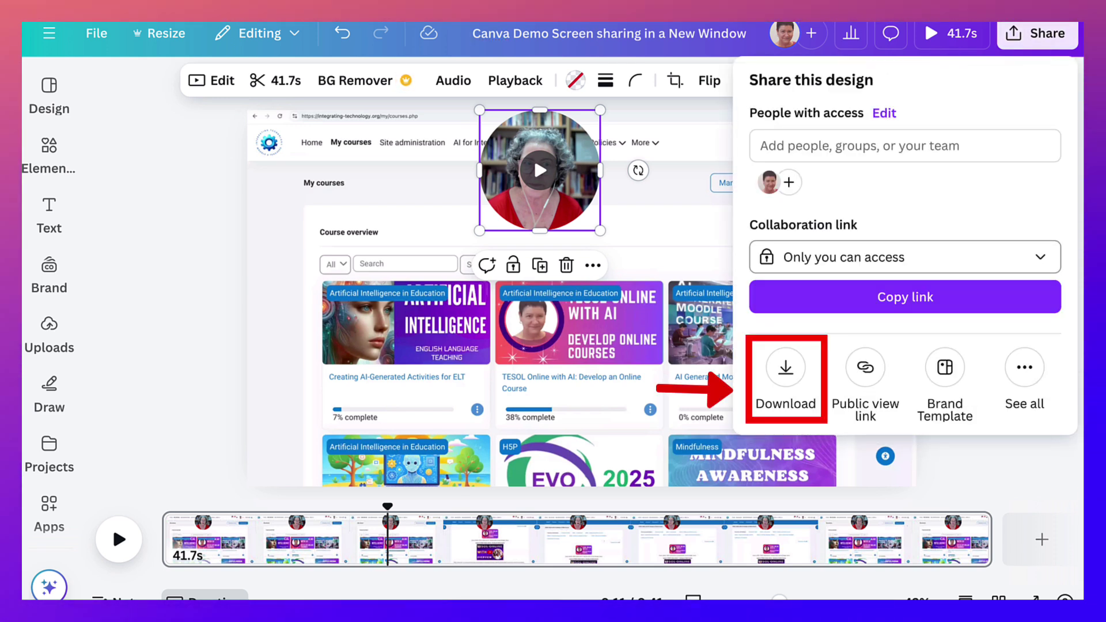
pyautogui.click(906, 257)
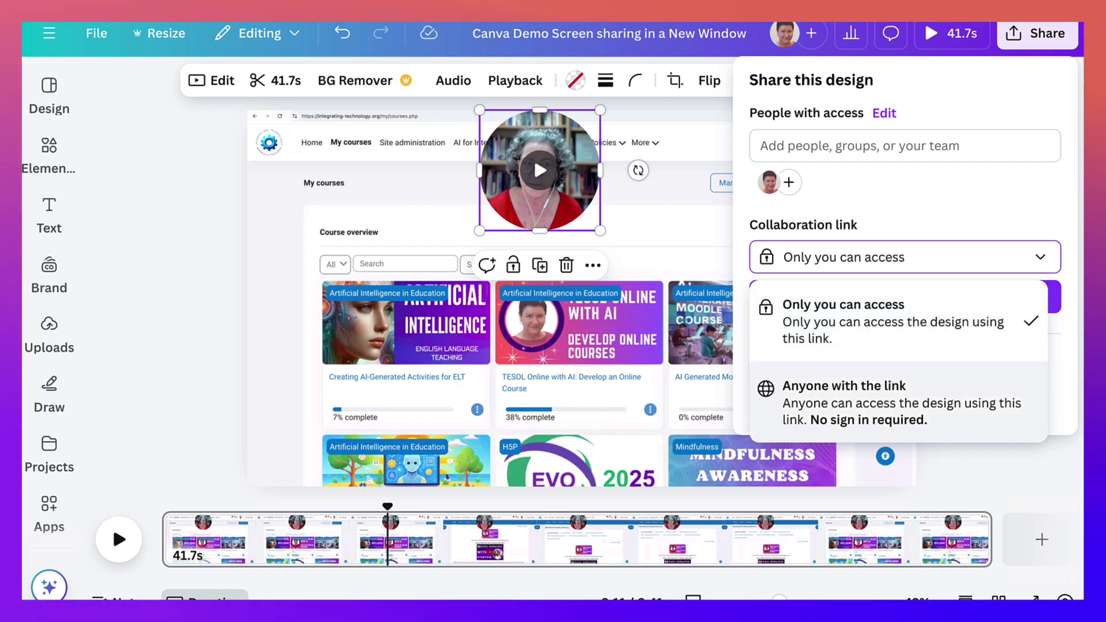
pyautogui.press('Escape')
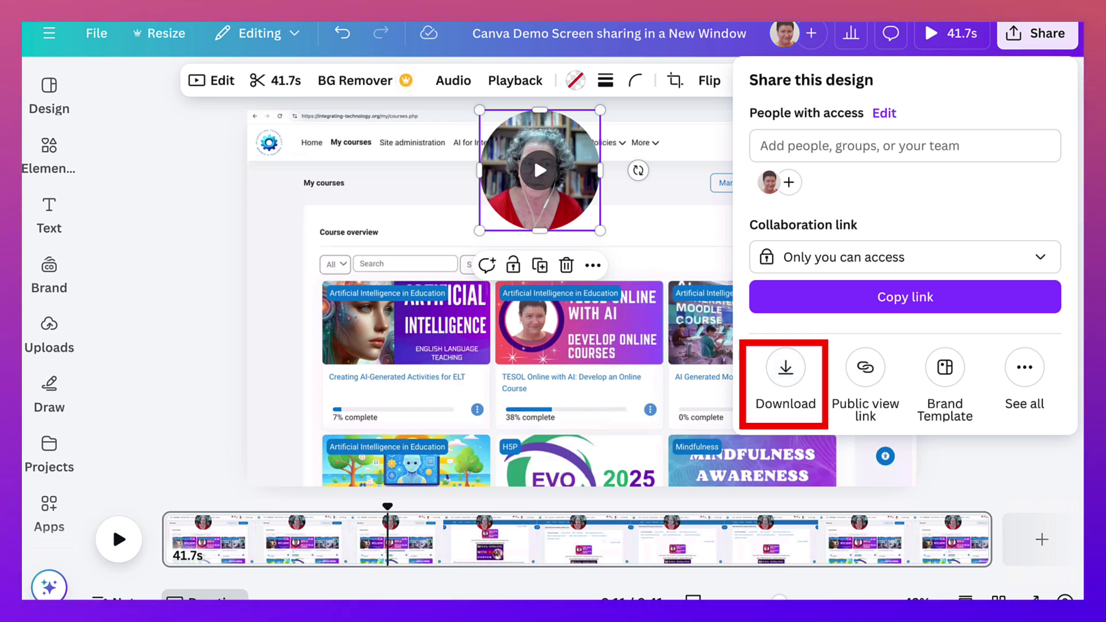
pyautogui.click(786, 368)
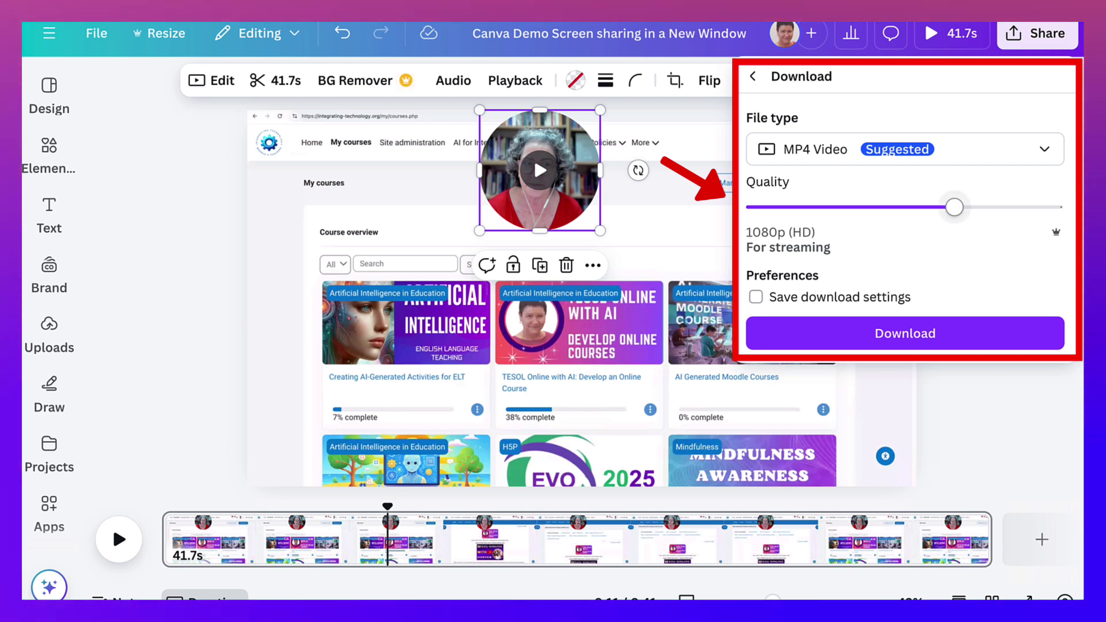
pyautogui.moveTo(955, 207)
pyautogui.mouseDown()
pyautogui.moveTo(1054, 207)
pyautogui.moveTo(954, 207)
pyautogui.mouseUp()
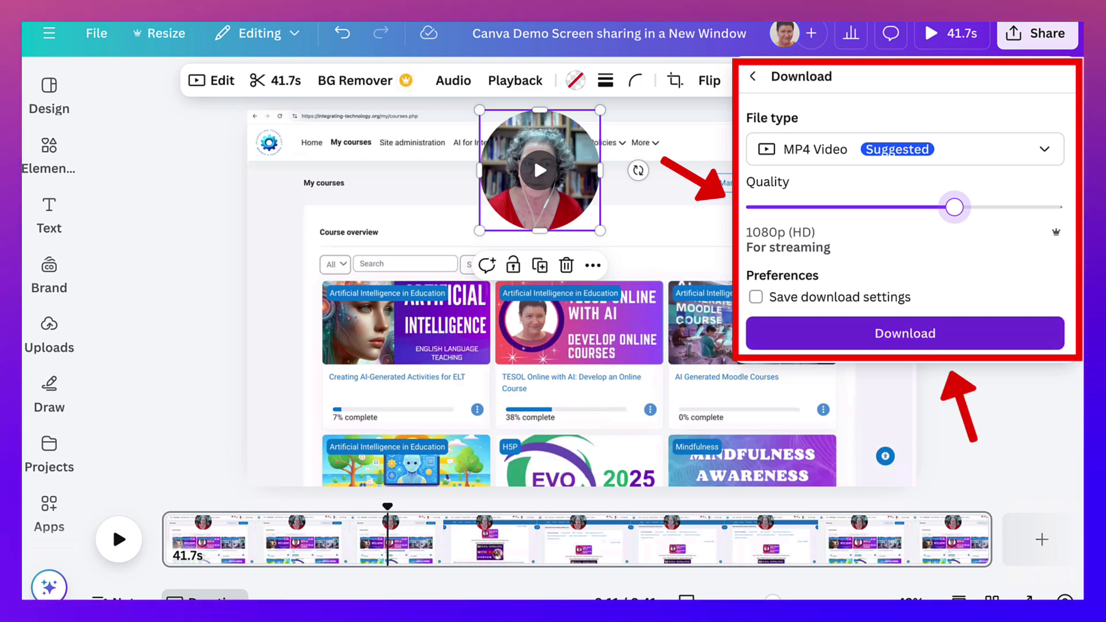
pyautogui.click(905, 334)
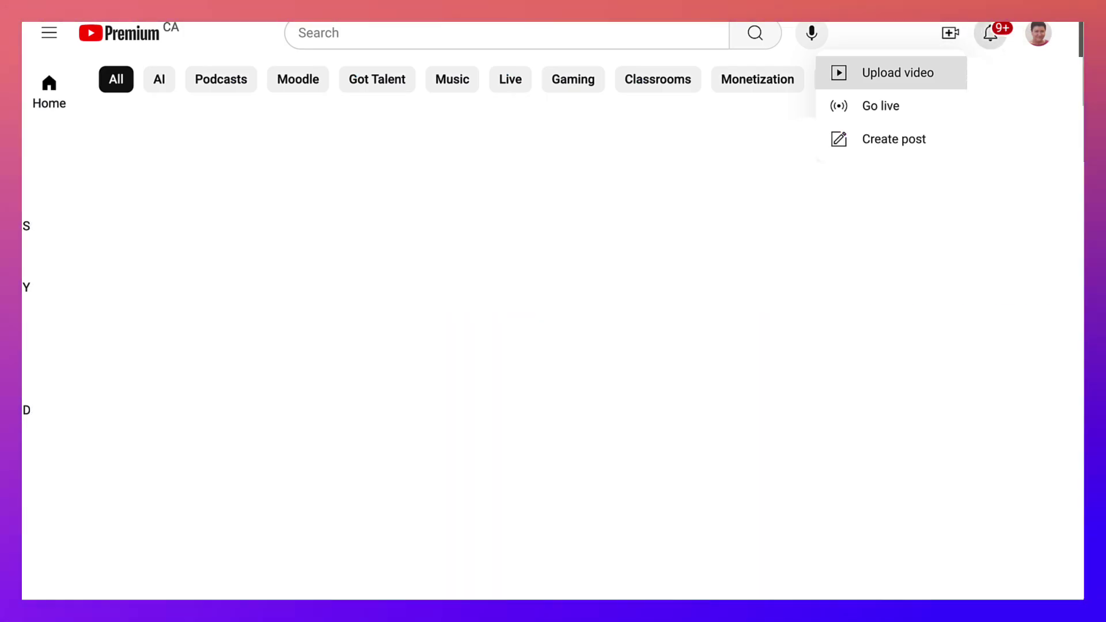
# Step: Switch to YouTube and upload the downloaded Canva Demo screen sharing MP4 as a new video
pyautogui.click(898, 73)
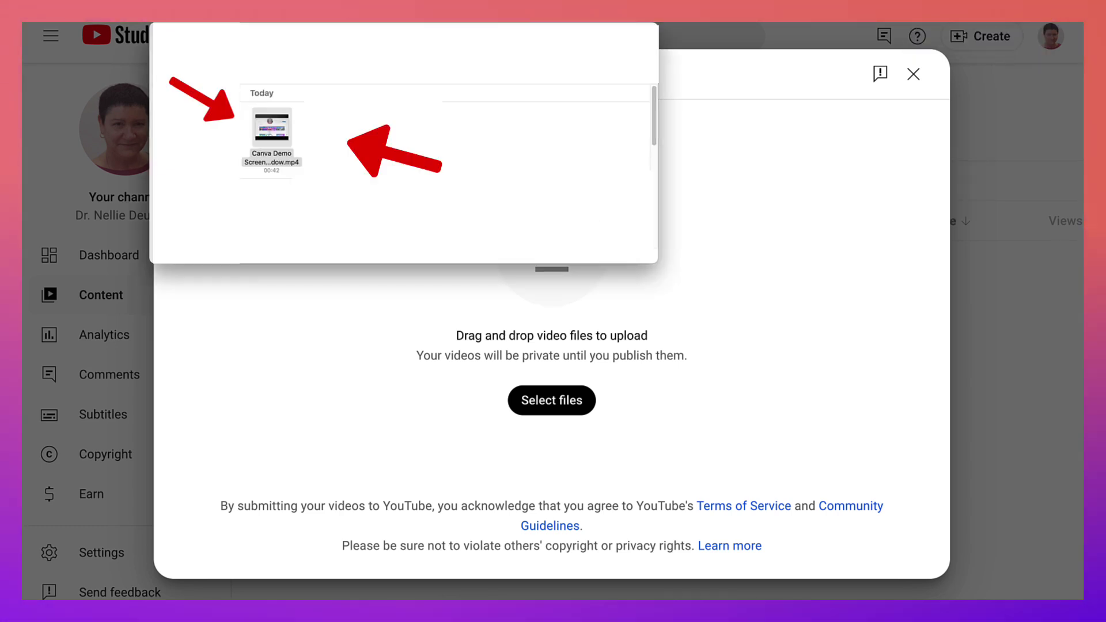
pyautogui.moveTo(272, 128); pyautogui.dragTo(530, 401)
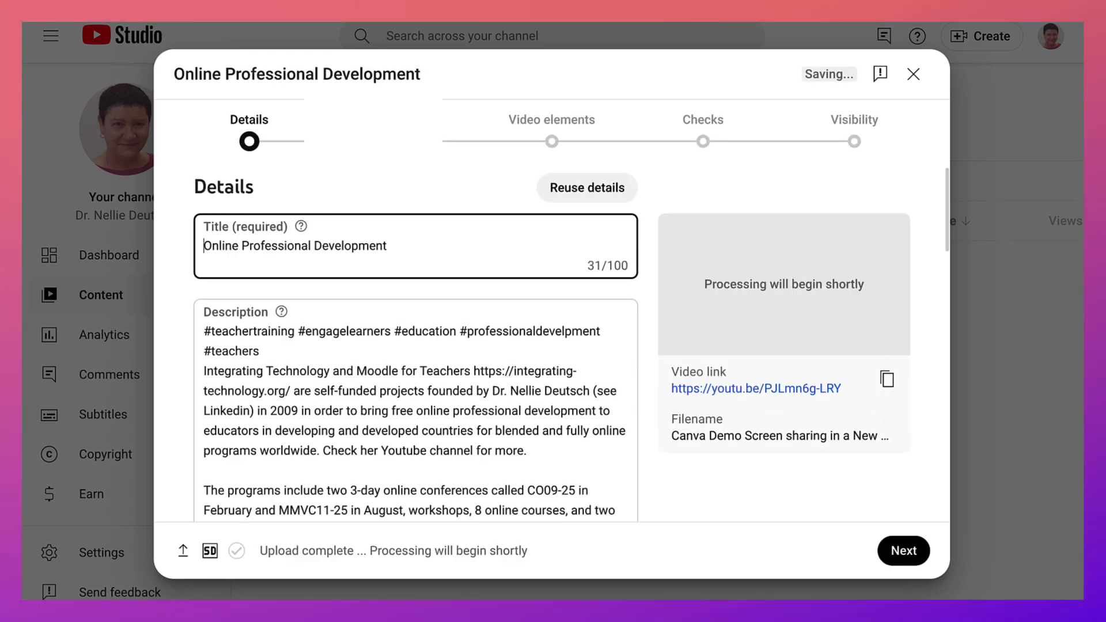
pyautogui.moveTo(388, 246); pyautogui.dragTo(203, 246)
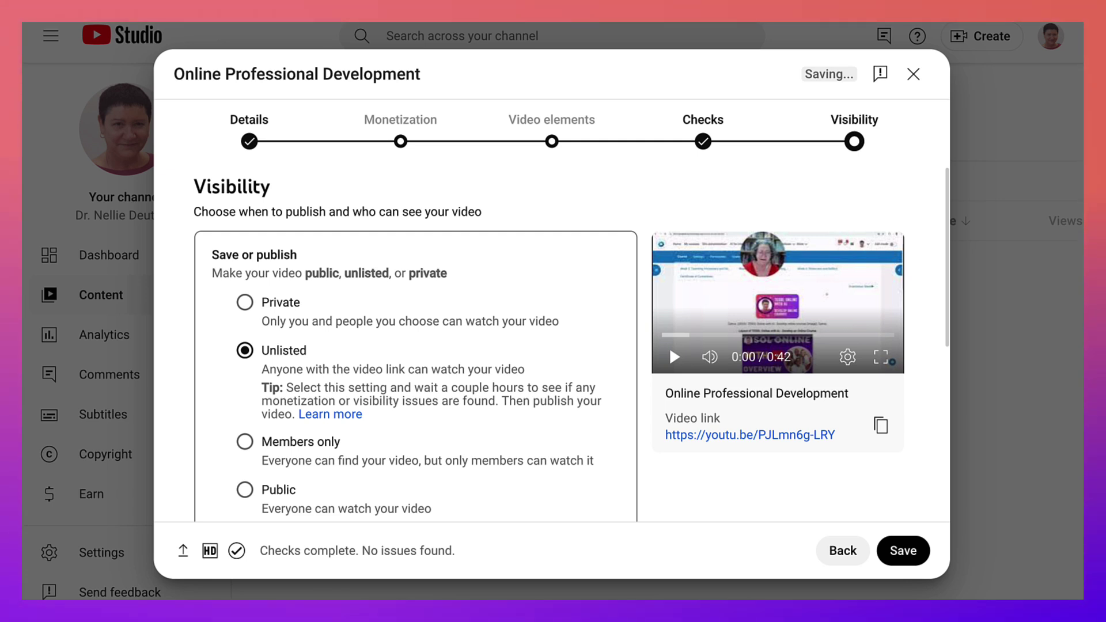
# Step: Publish the uploaded video with Public visibility and copy its video link
pyautogui.click(245, 489)
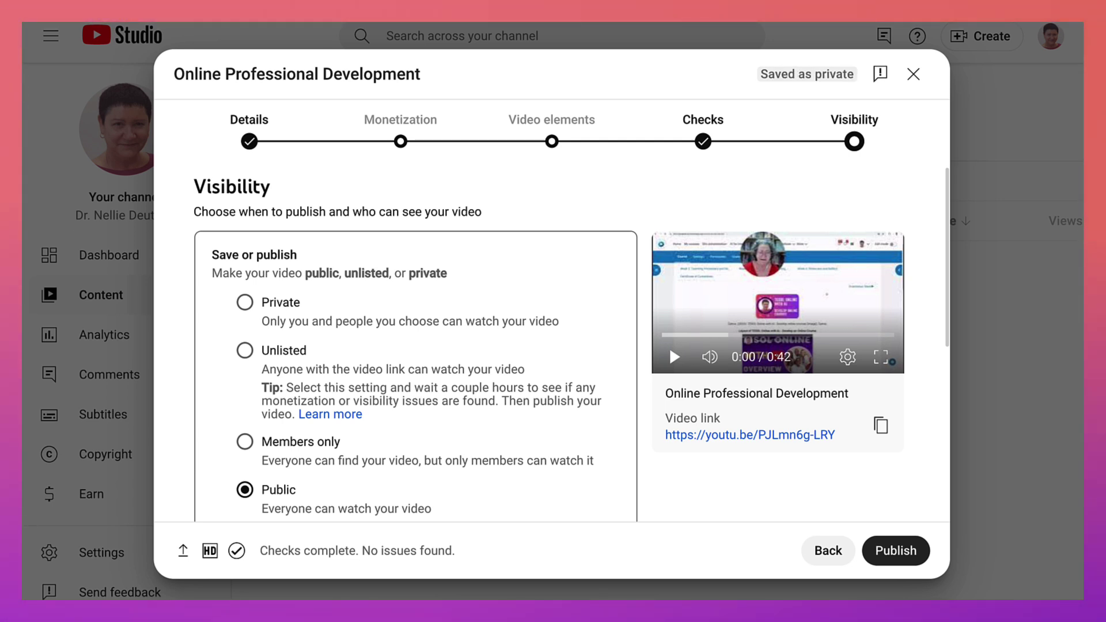
pyautogui.click(896, 551)
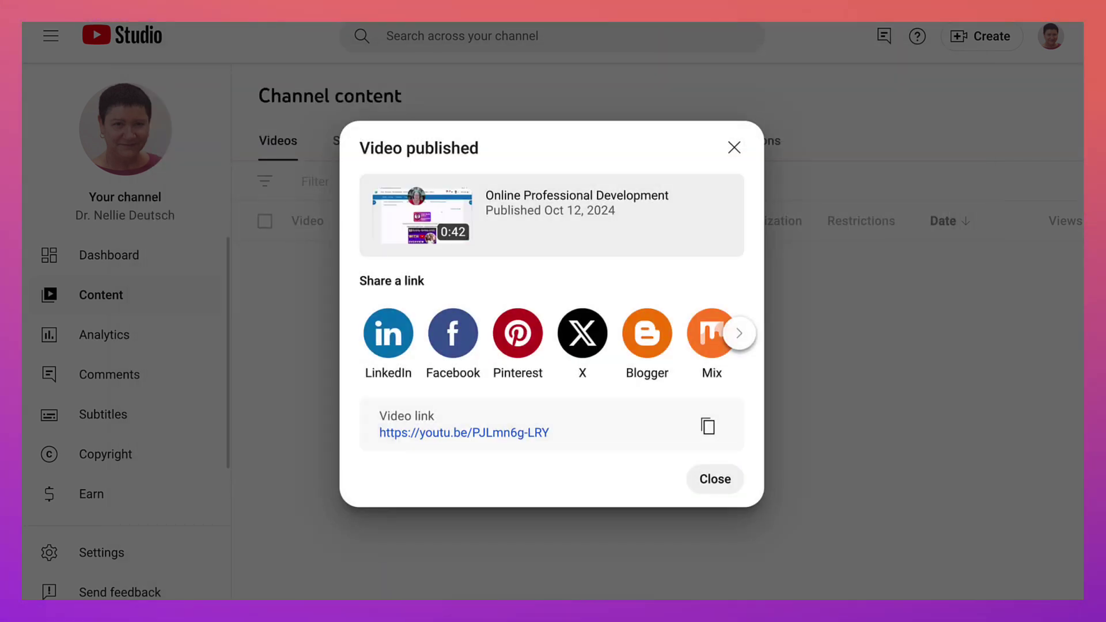
pyautogui.click(708, 426)
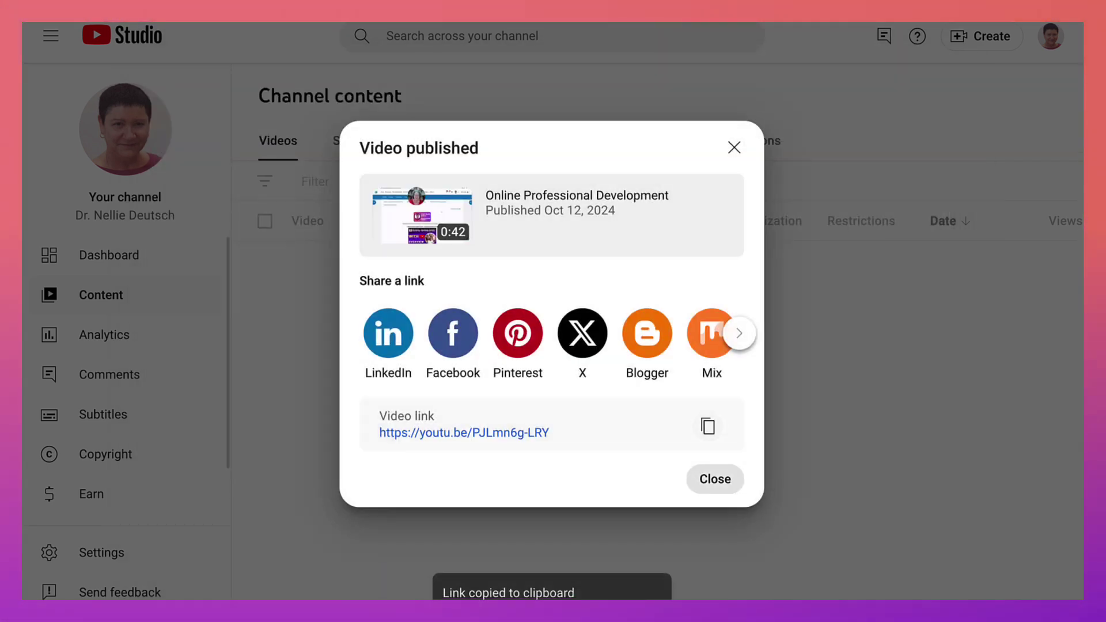
pyautogui.click(715, 479)
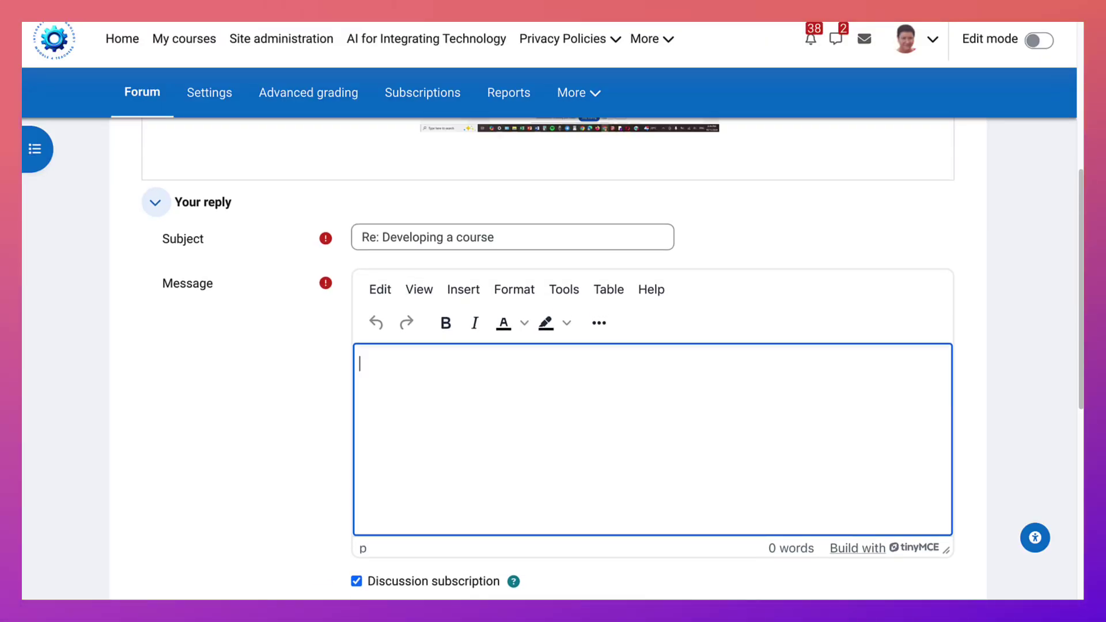
pyautogui.scroll(-2, 576, 369)
pyautogui.write('https://youtu.be/PJLmn6g-LRY')
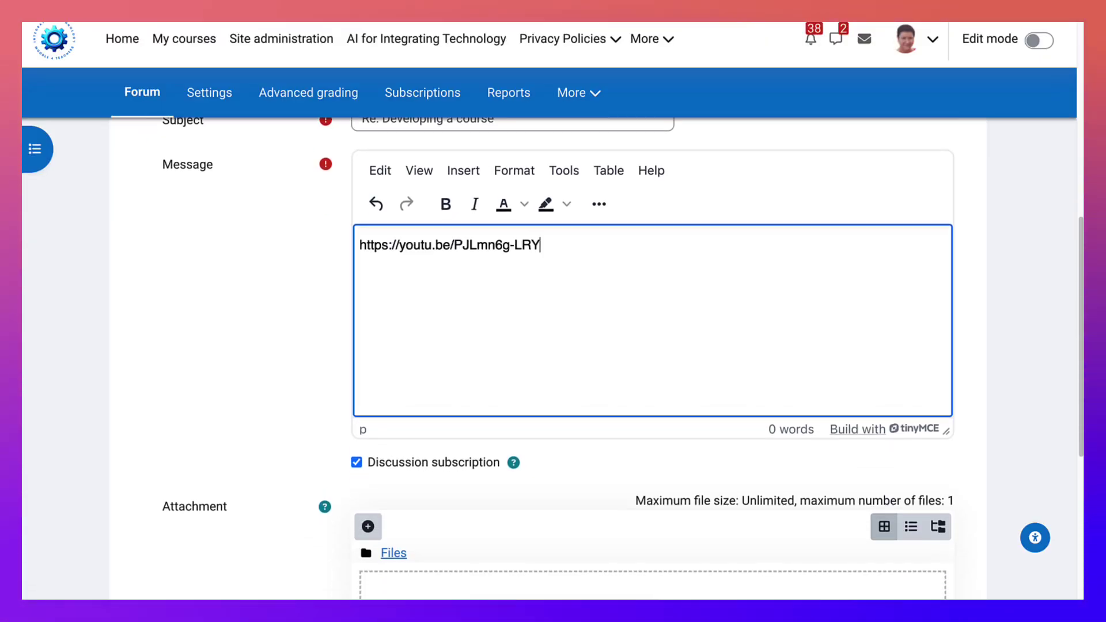
pyautogui.scroll(-1, 576, 368)
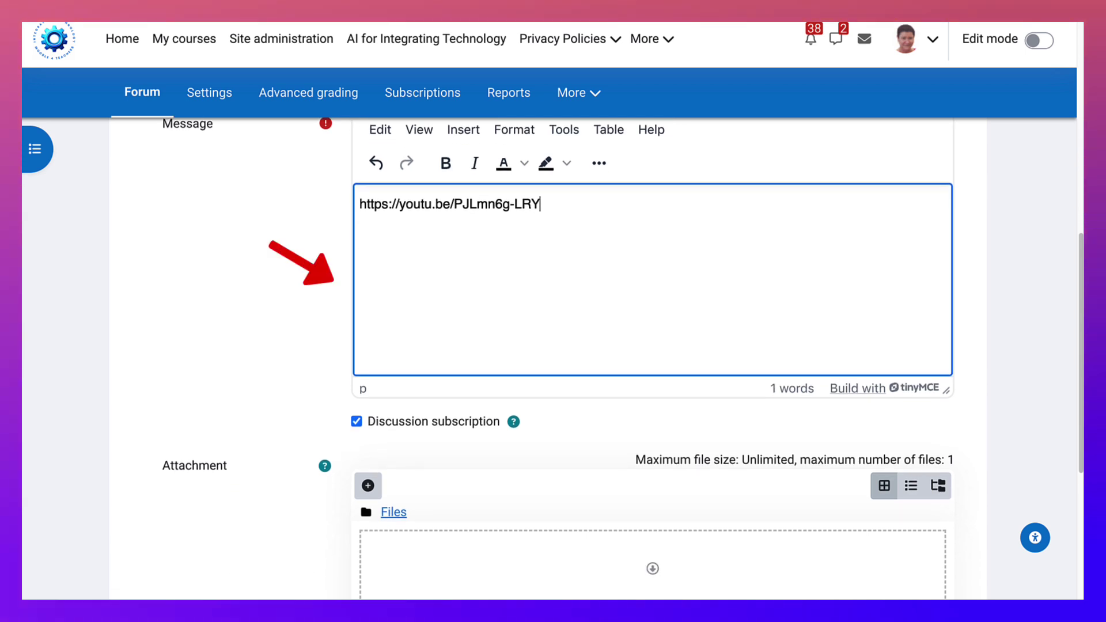
pyautogui.scroll(-4, 576, 368)
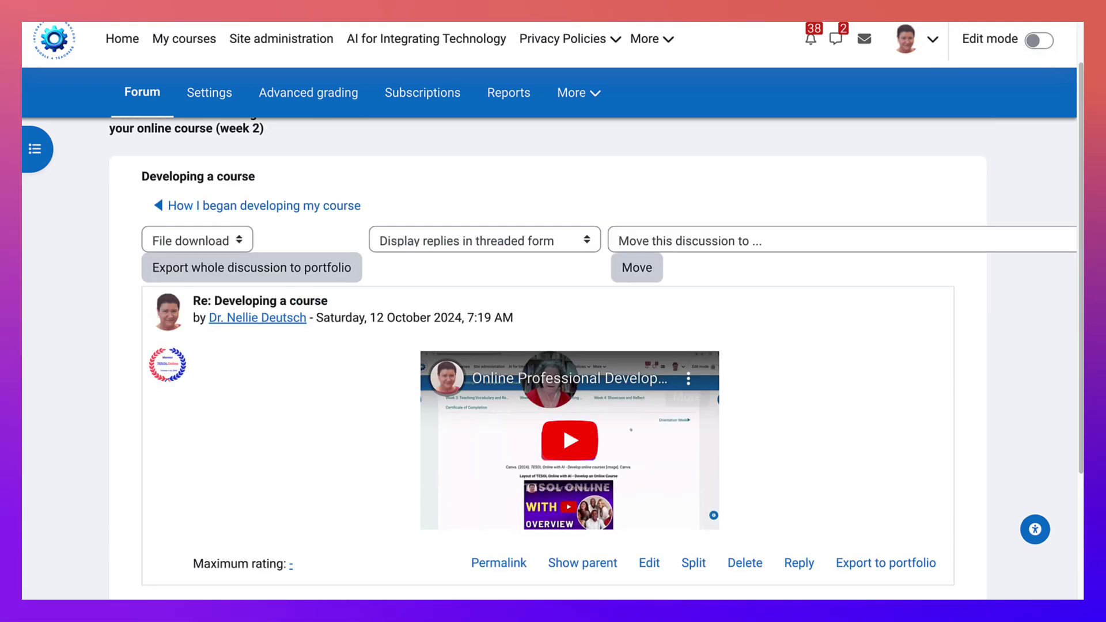
# Step: Play the embedded video in the posted forum reply, and return to Canva to dismiss the completed download message
pyautogui.scroll(-2, 689, 352)
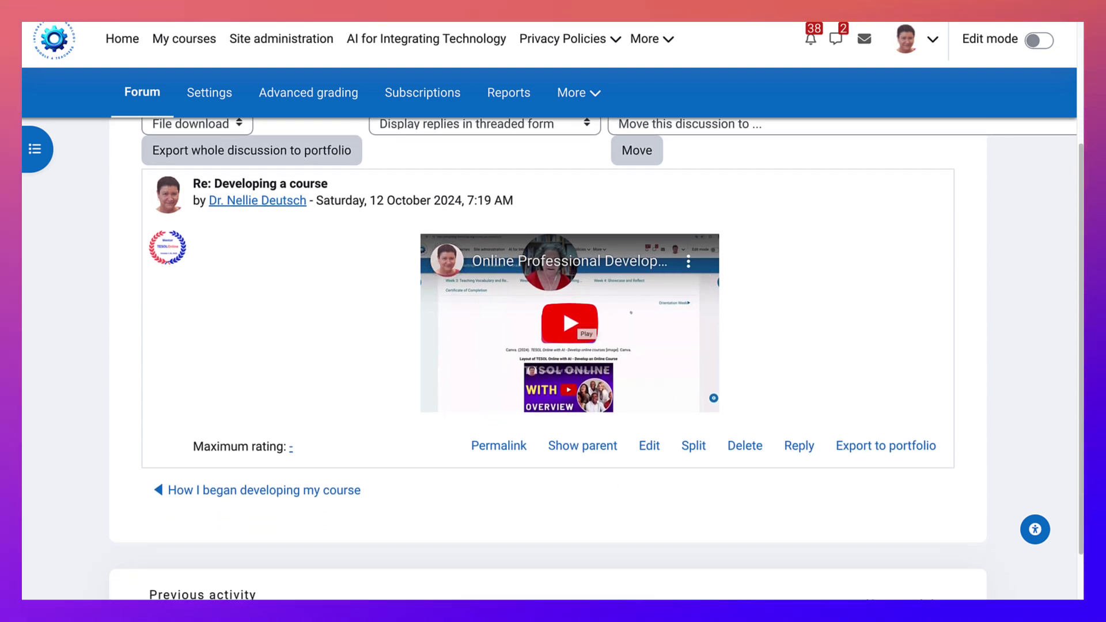
pyautogui.click(570, 323)
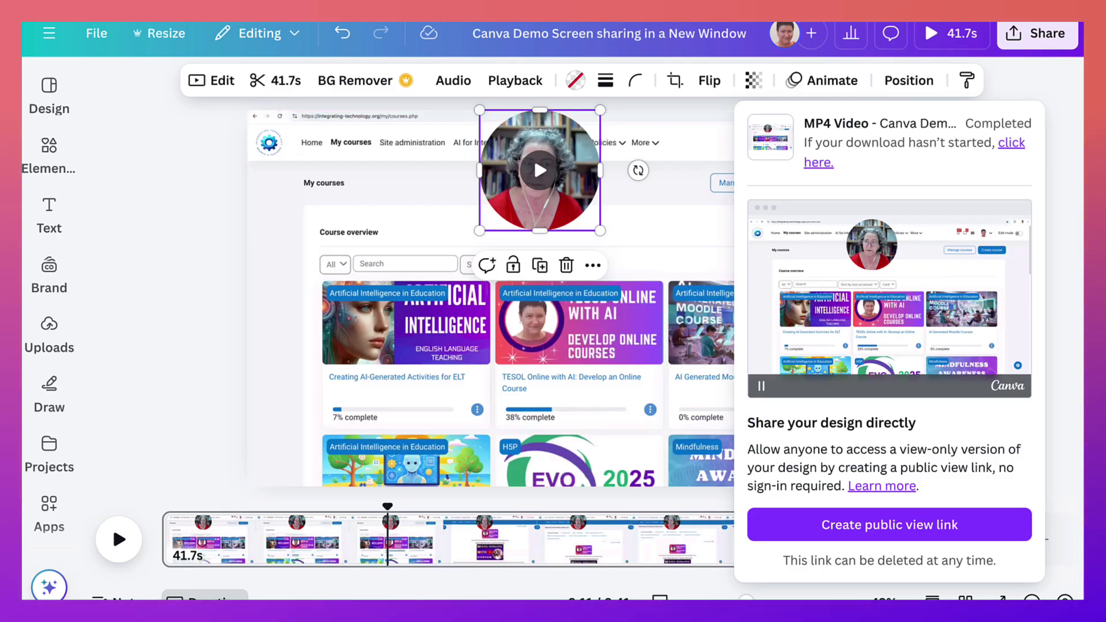
pyautogui.press('Escape')
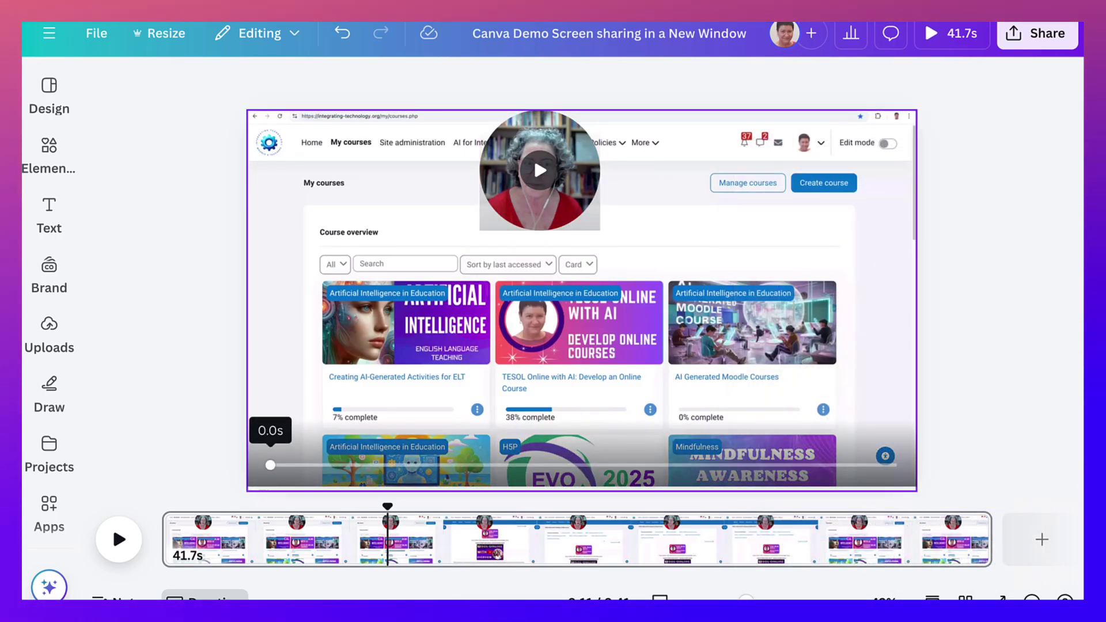